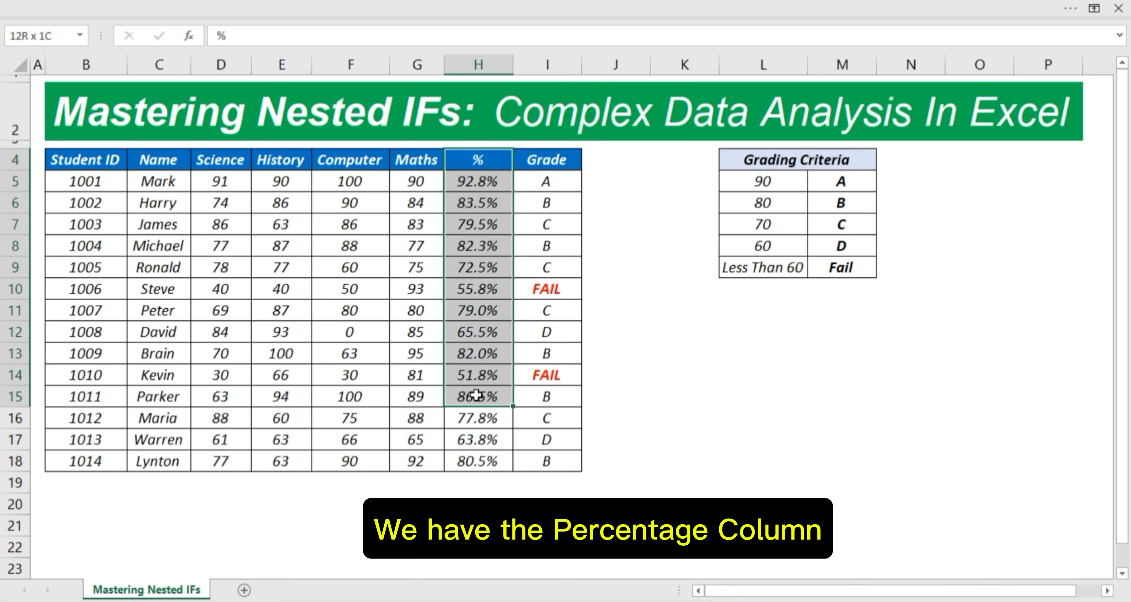
# Step: Select the Grade column and the Grading Criteria table to review them
pyautogui.click(546, 158)
pyautogui.moveTo(546, 159); pyautogui.dragTo(557, 445)
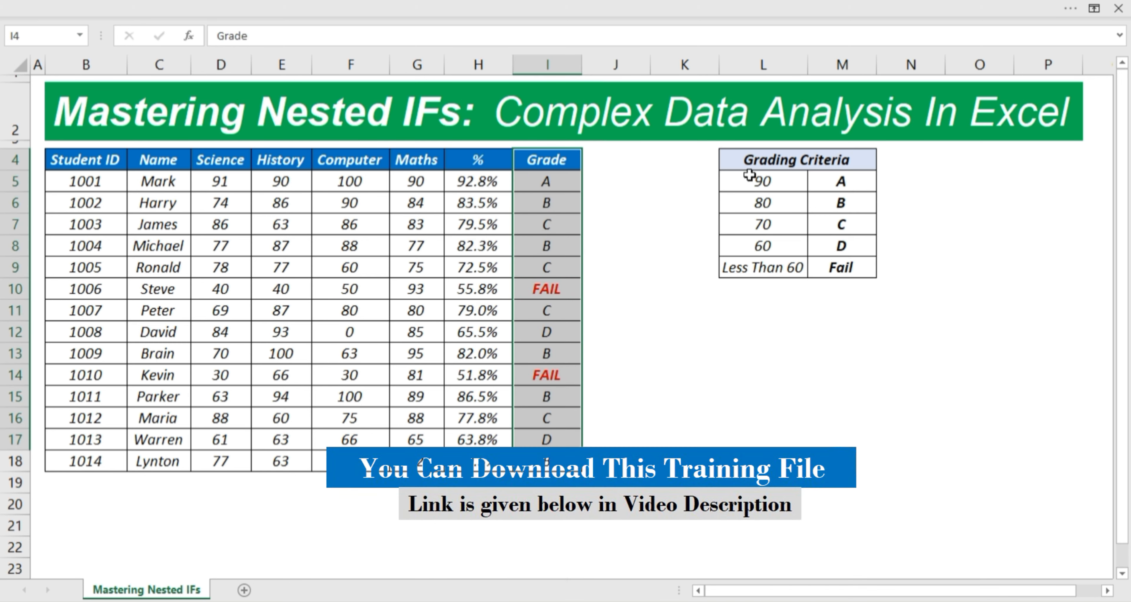
pyautogui.moveTo(750, 161); pyautogui.dragTo(816, 263)
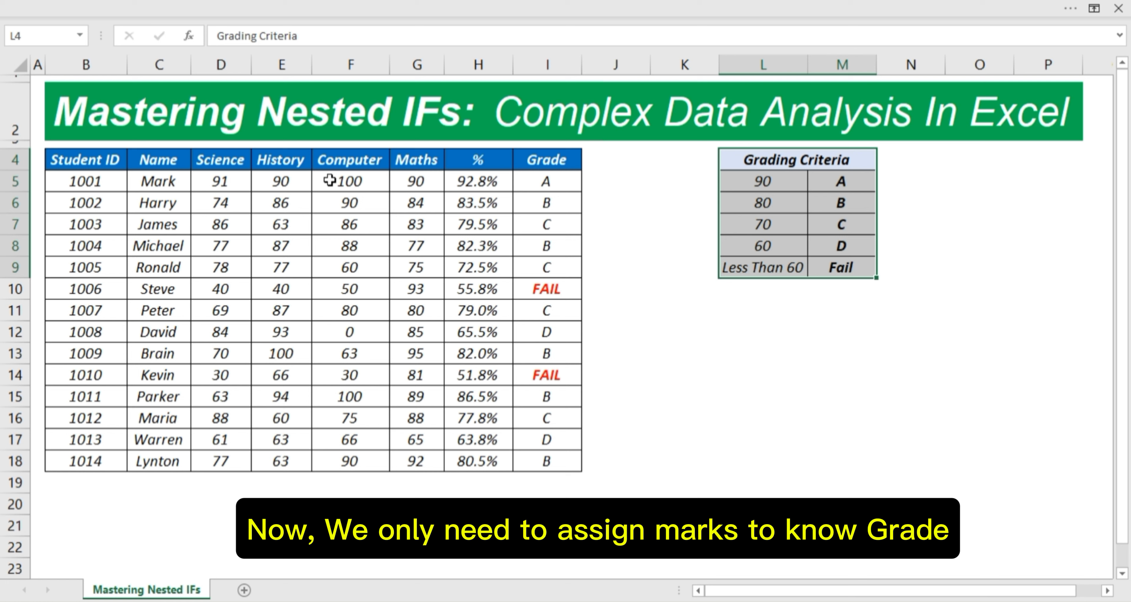
# Step: Lower student 1001's Computer and Maths marks to 40 and check the H5 percentage formula
pyautogui.click(337, 187)
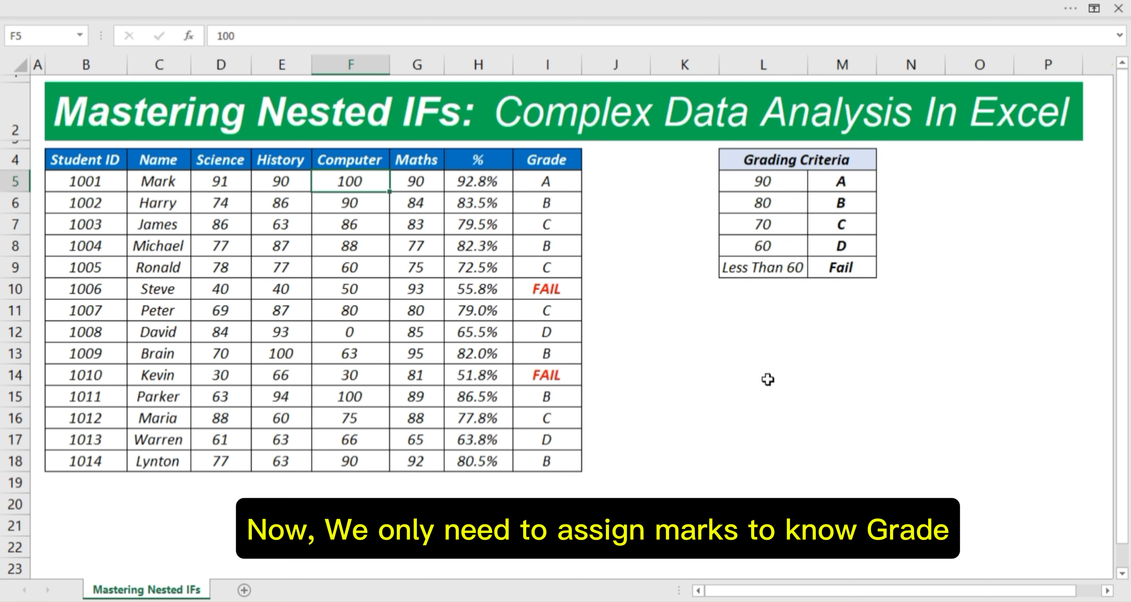
pyautogui.write('40')
pyautogui.press('Return')
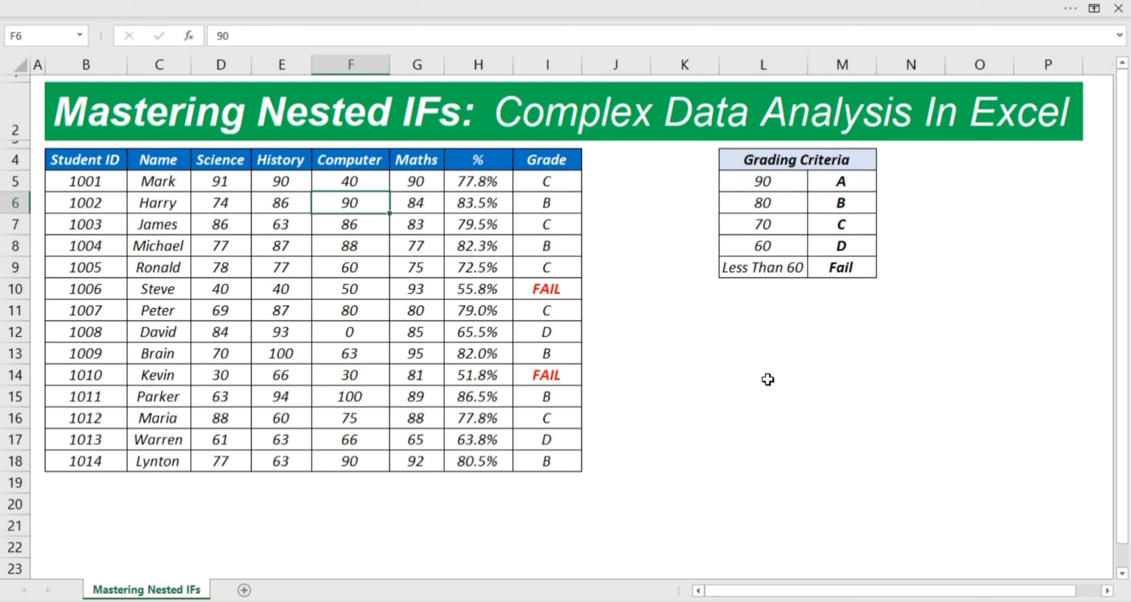
pyautogui.click(479, 187)
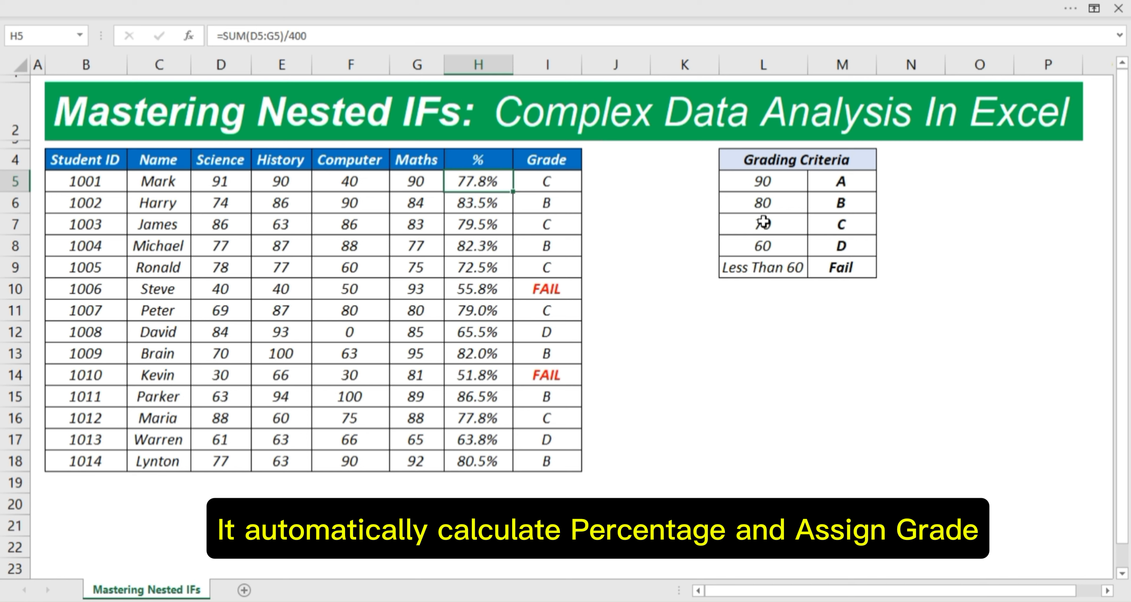
pyautogui.click(396, 181)
pyautogui.write('40')
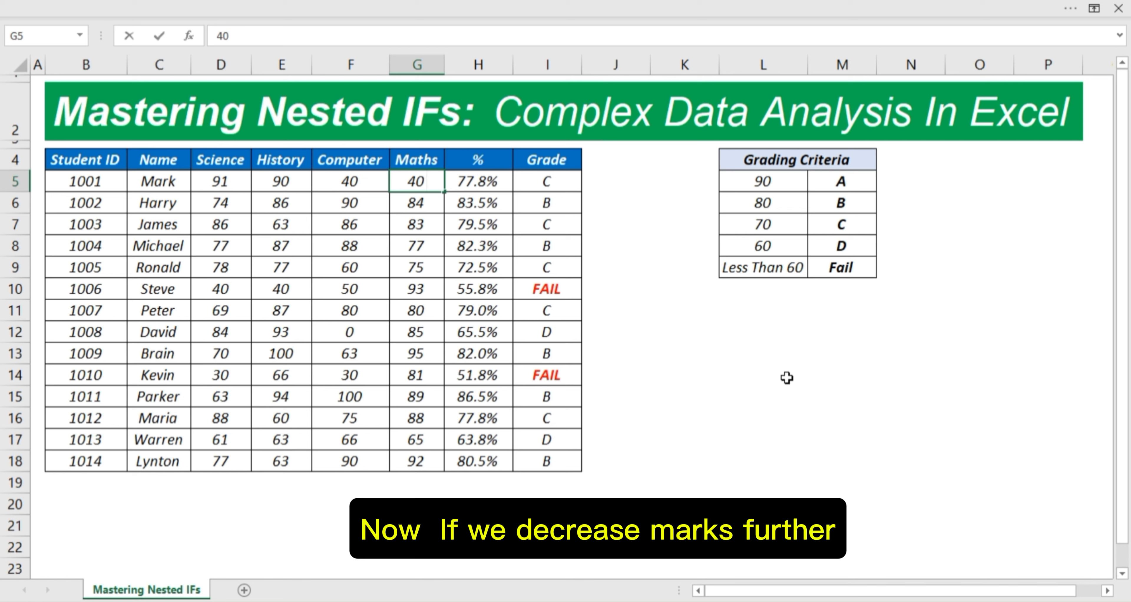
pyautogui.press('Return')
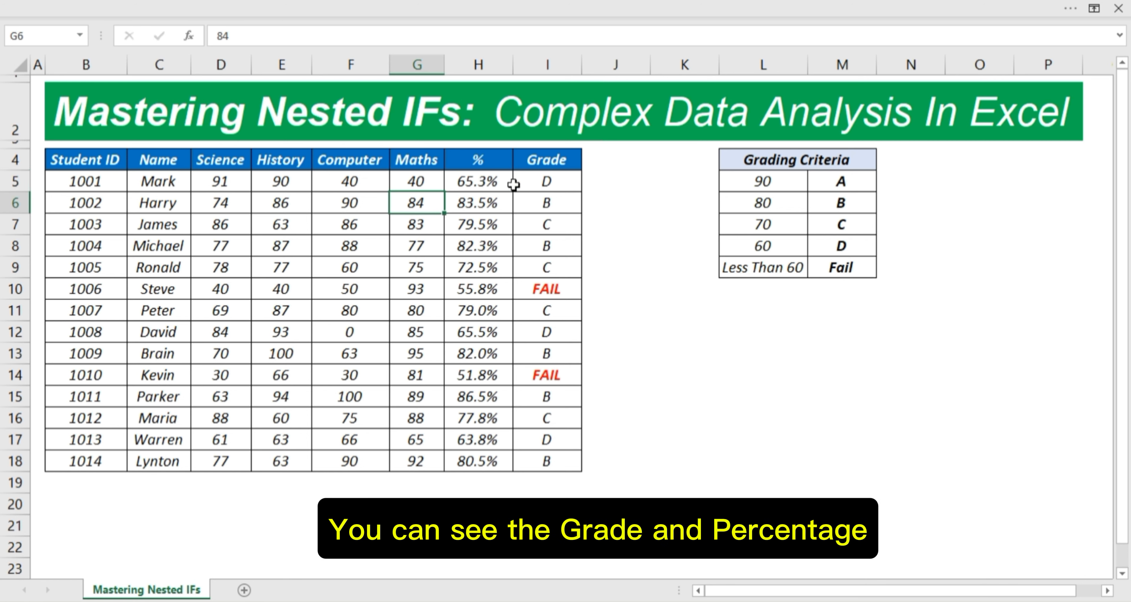
# Step: Set student 1001's Science mark to 40 and check the percentage and IFS grade formulas
pyautogui.click(246, 191)
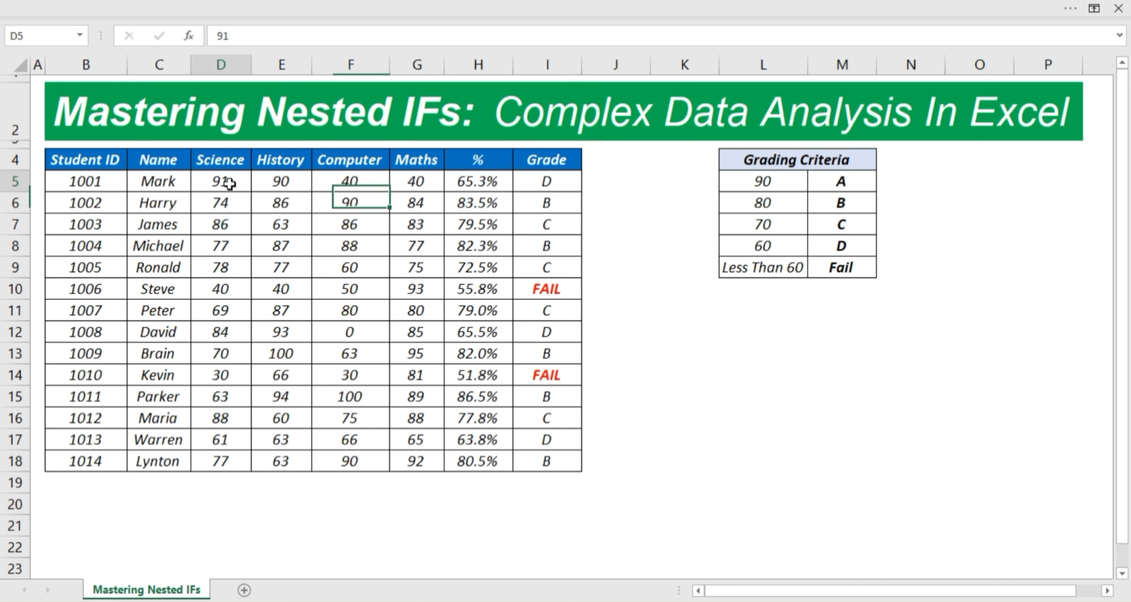
pyautogui.write('40')
pyautogui.press('Return')
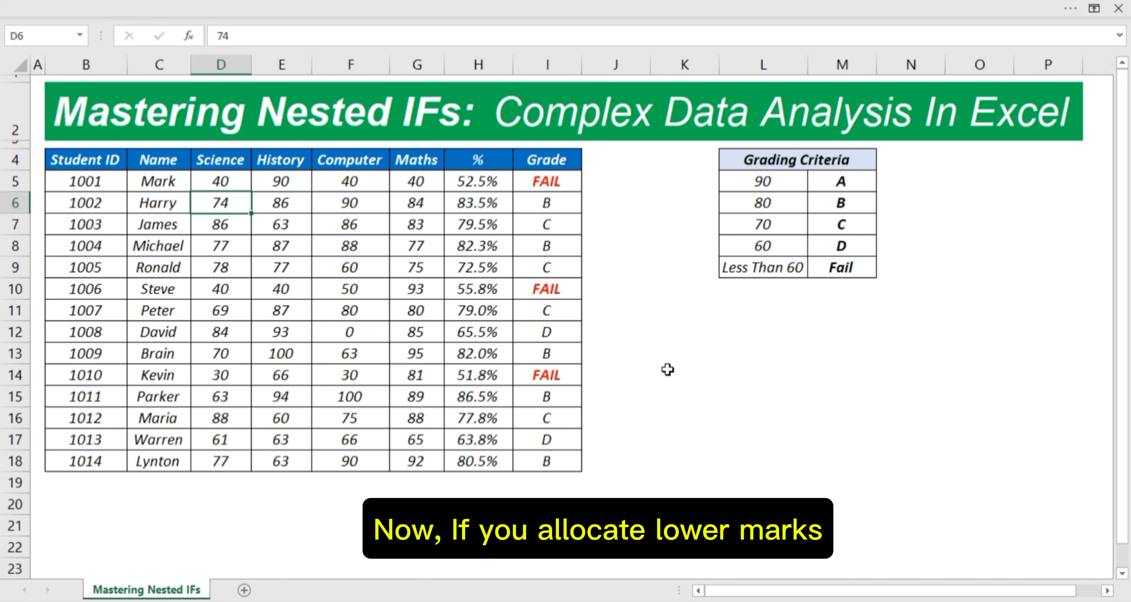
pyautogui.click(480, 178)
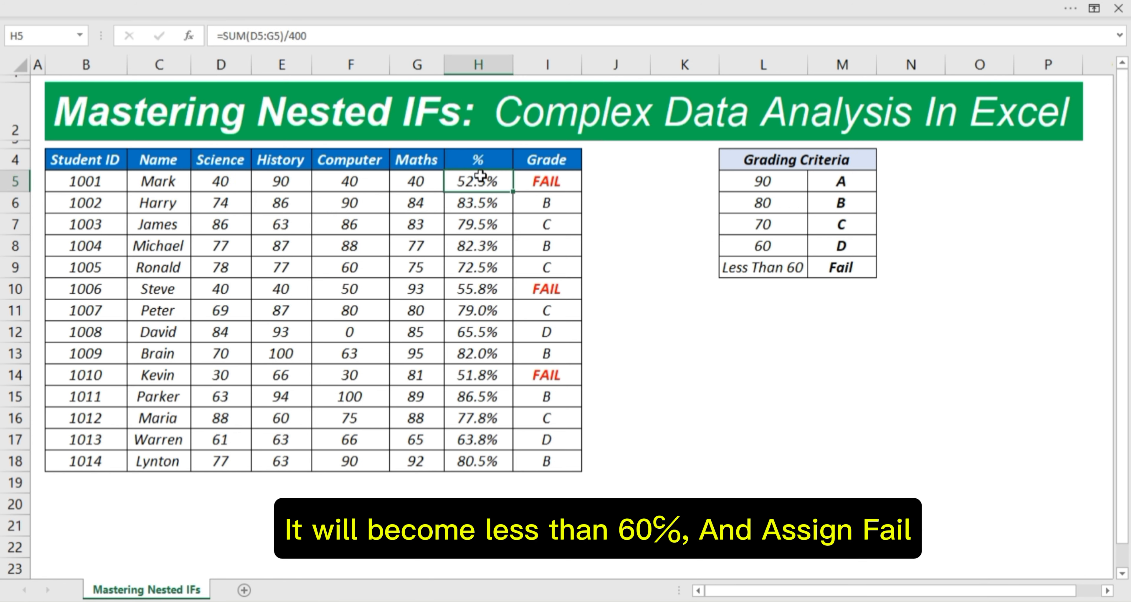
pyautogui.click(556, 186)
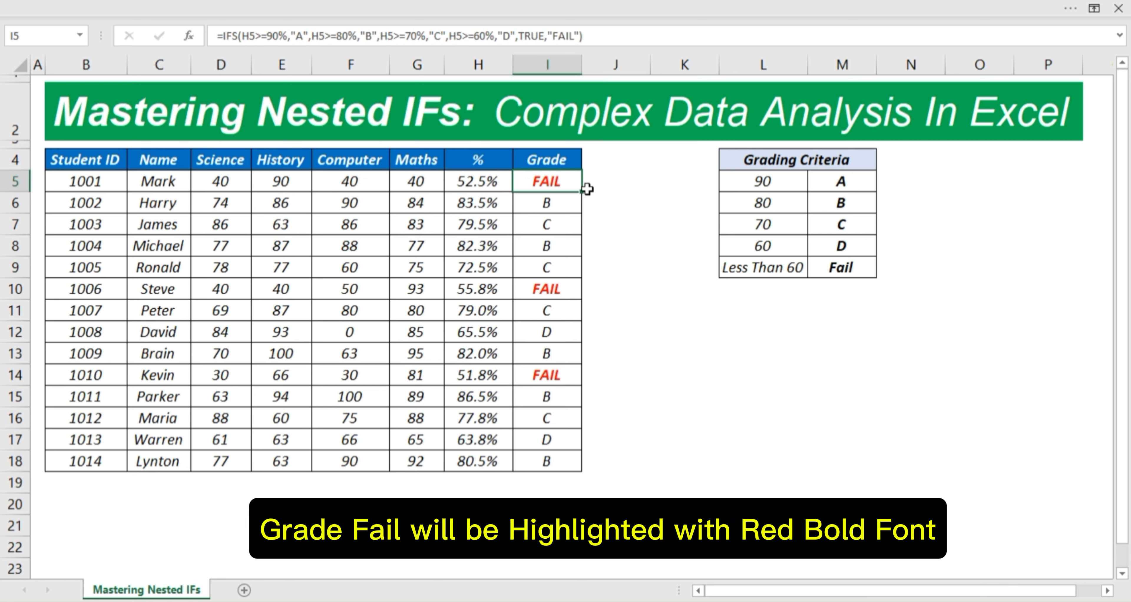
# Step: Change student 1006's Computer mark to 100, then restore it to 50
pyautogui.click(420, 292)
pyautogui.click(364, 289)
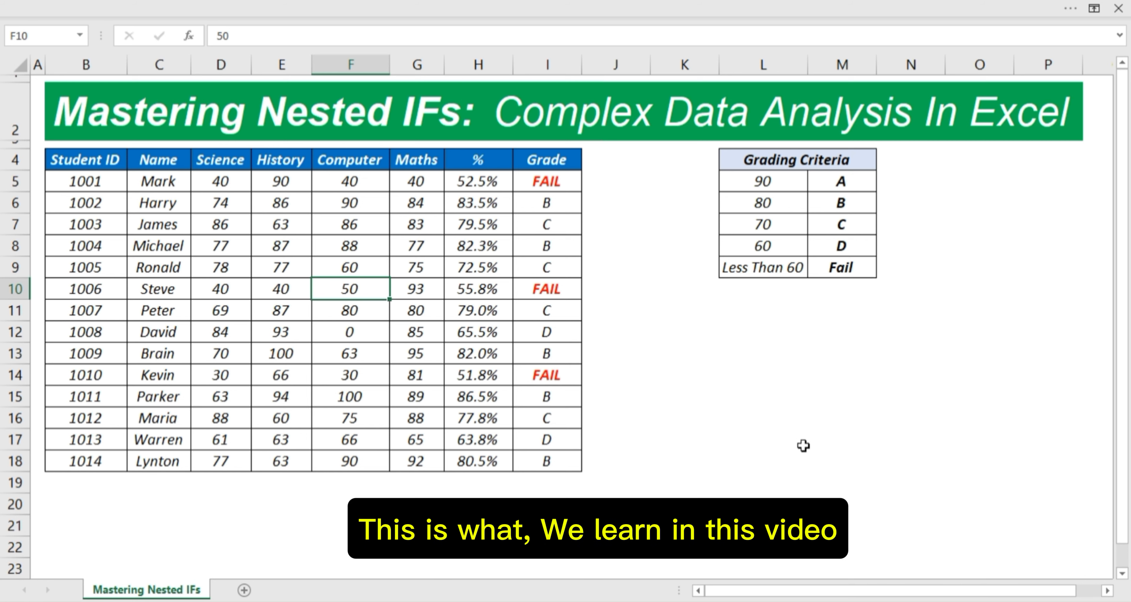
pyautogui.write('100')
pyautogui.press('Return')
pyautogui.press('Up')
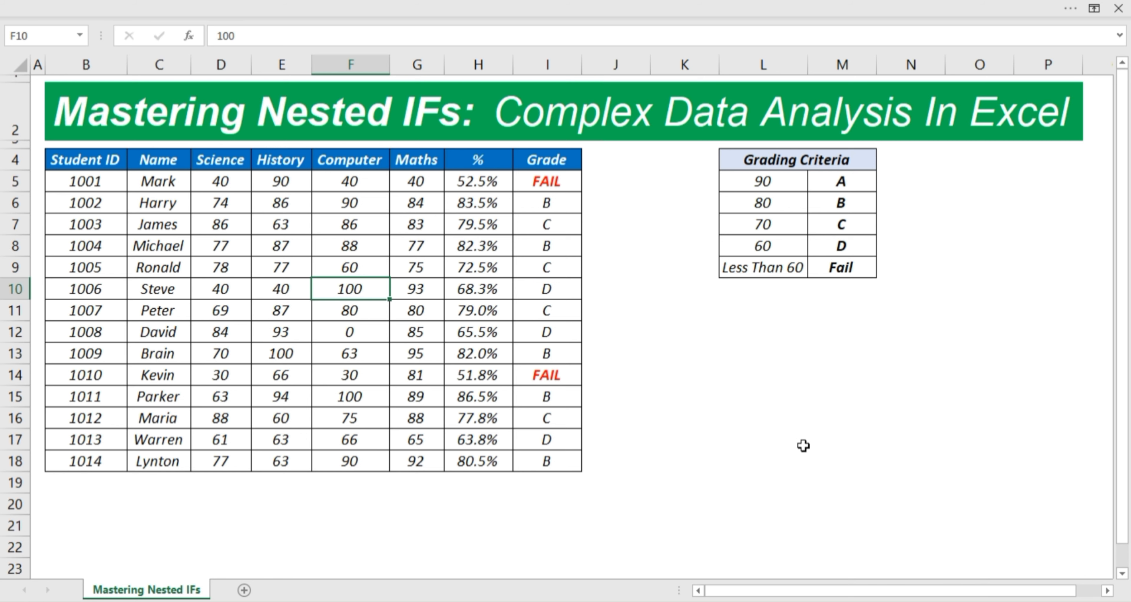
pyautogui.write('50')
pyautogui.press('Return')
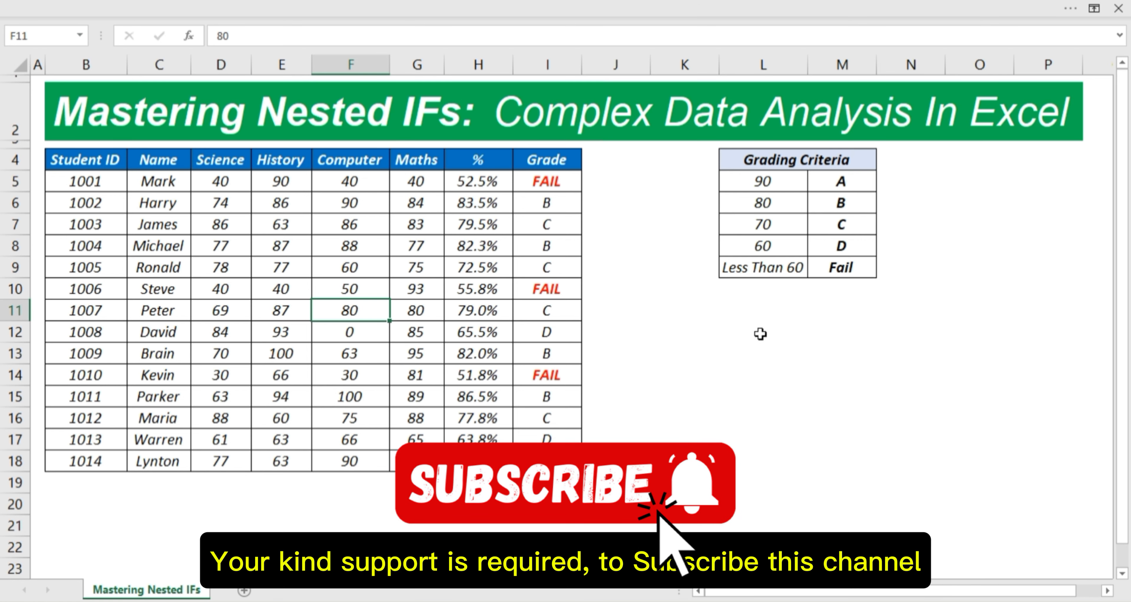
pyautogui.click(873, 466)
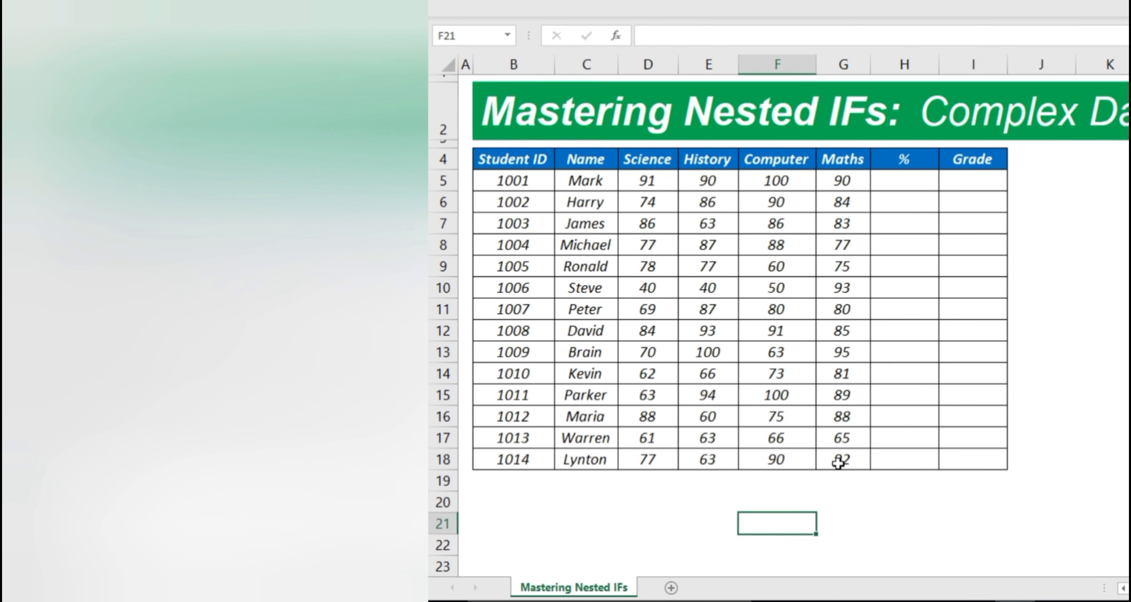
# Step: Review the Student ID/Name and four subject mark columns of the blank sheet, then select H5
pyautogui.click(336, 130)
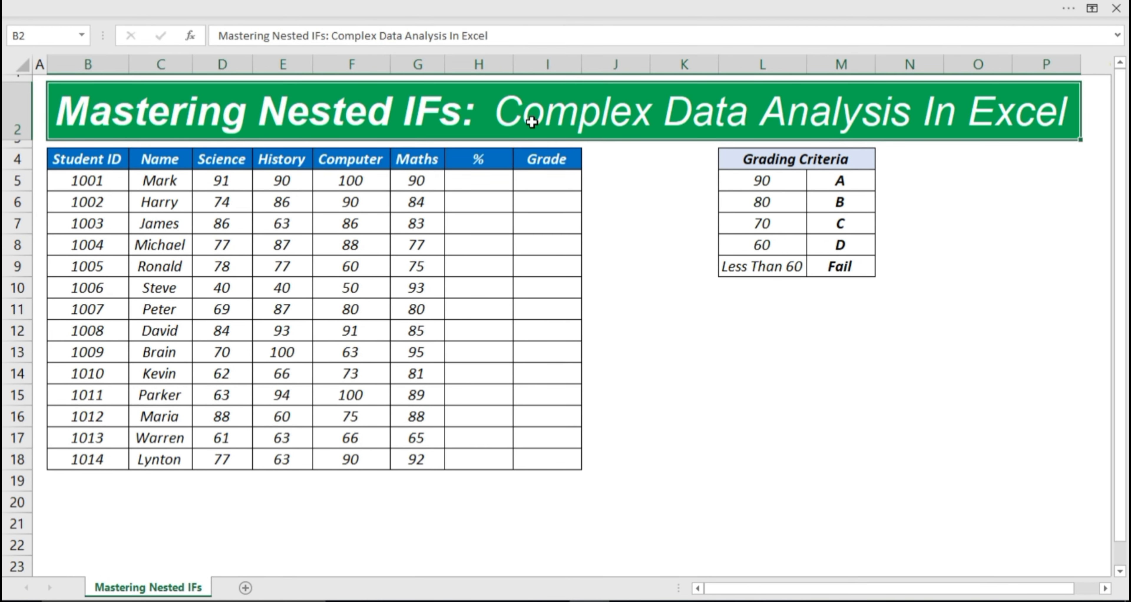
pyautogui.click(95, 165)
pyautogui.moveTo(95, 166); pyautogui.dragTo(167, 453)
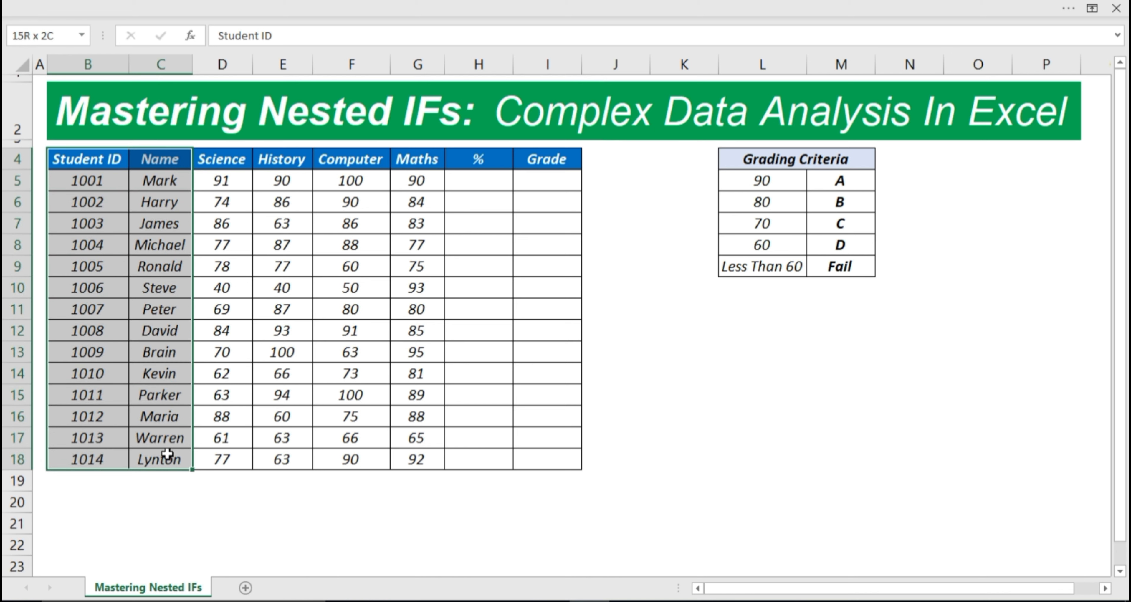
pyautogui.moveTo(220, 162); pyautogui.dragTo(410, 456)
pyautogui.click(453, 175)
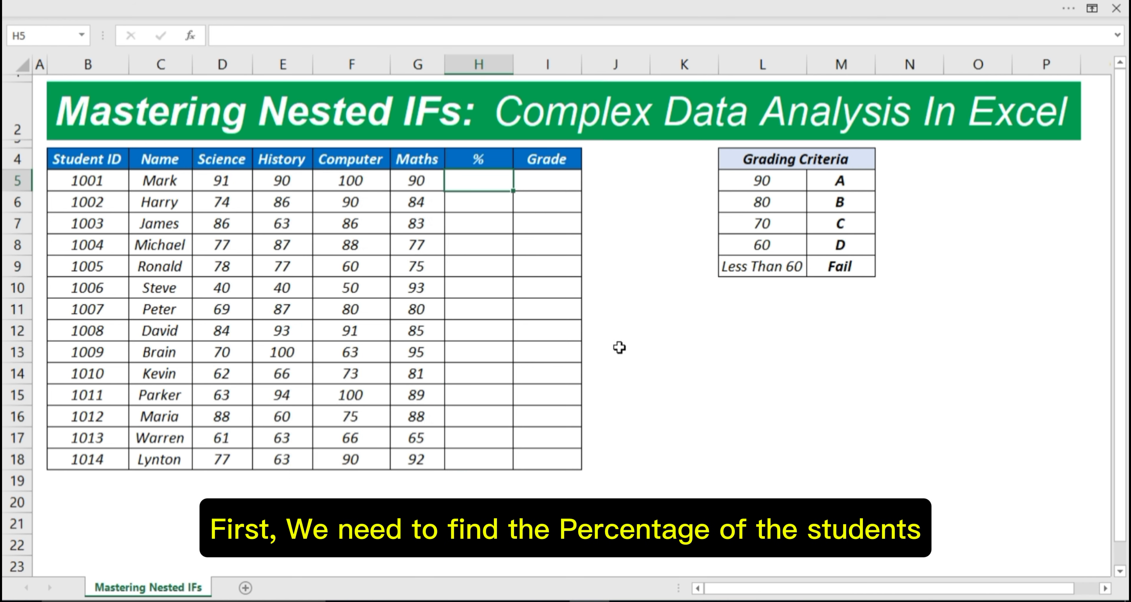
# Step: Enter =SUM(D5:G5)/400 in H5, giving student 1001 92.8%
pyautogui.write('=')
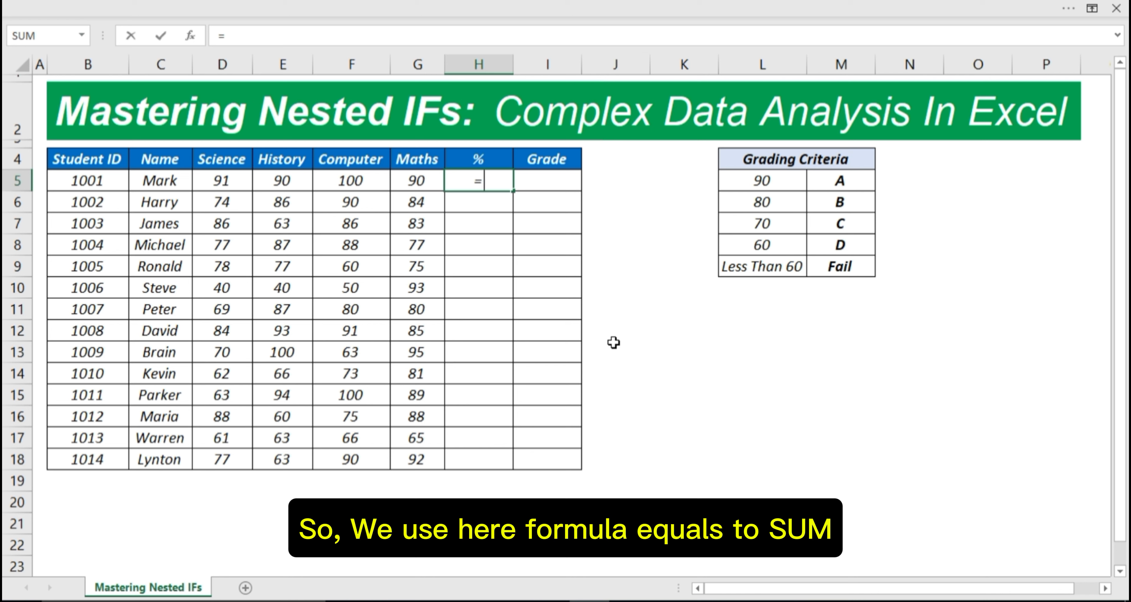
pyautogui.write('SUM')
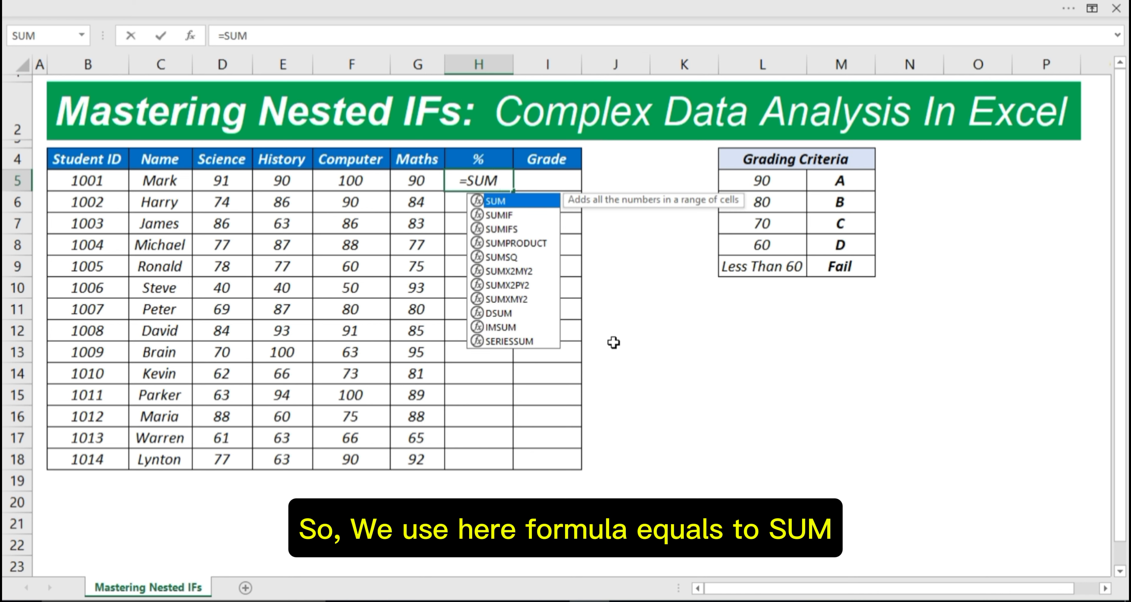
pyautogui.write('(')
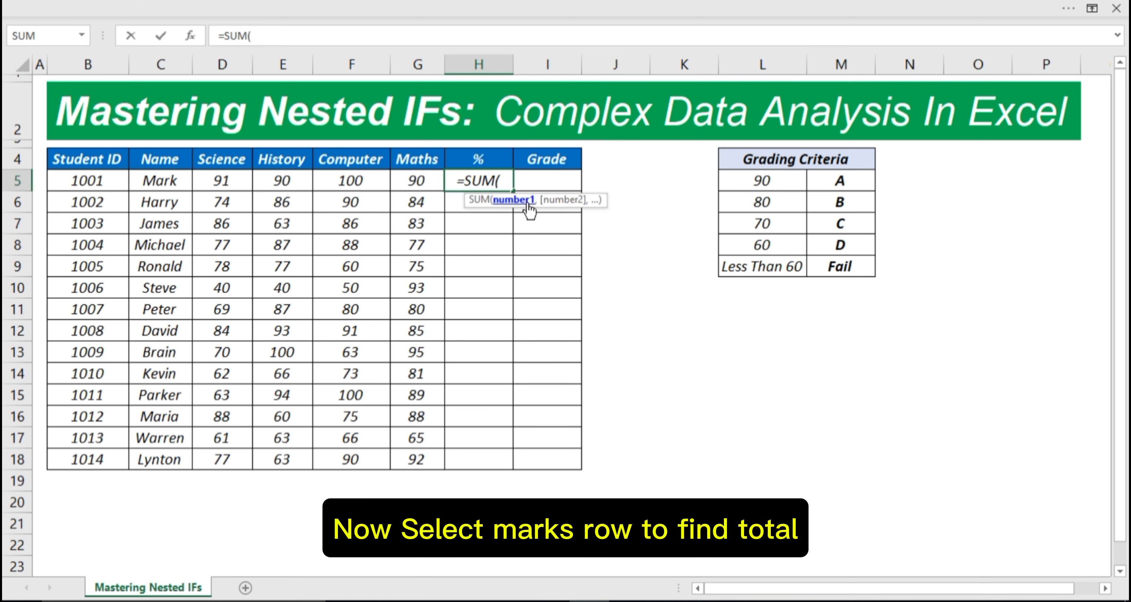
pyautogui.click(232, 181)
pyautogui.moveTo(232, 180); pyautogui.dragTo(409, 183)
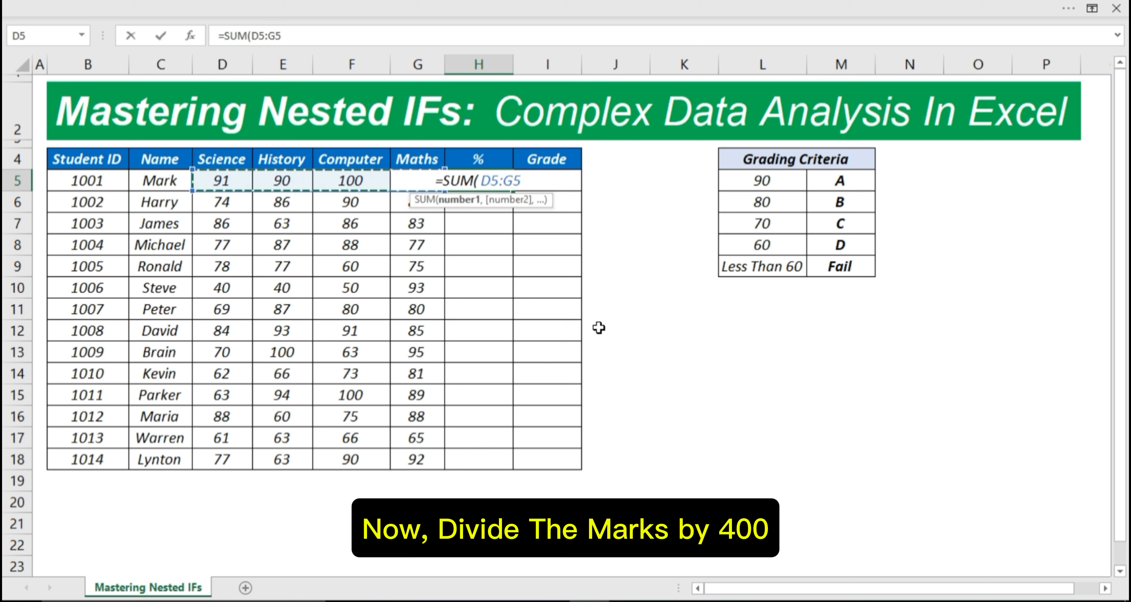
pyautogui.write(')/')
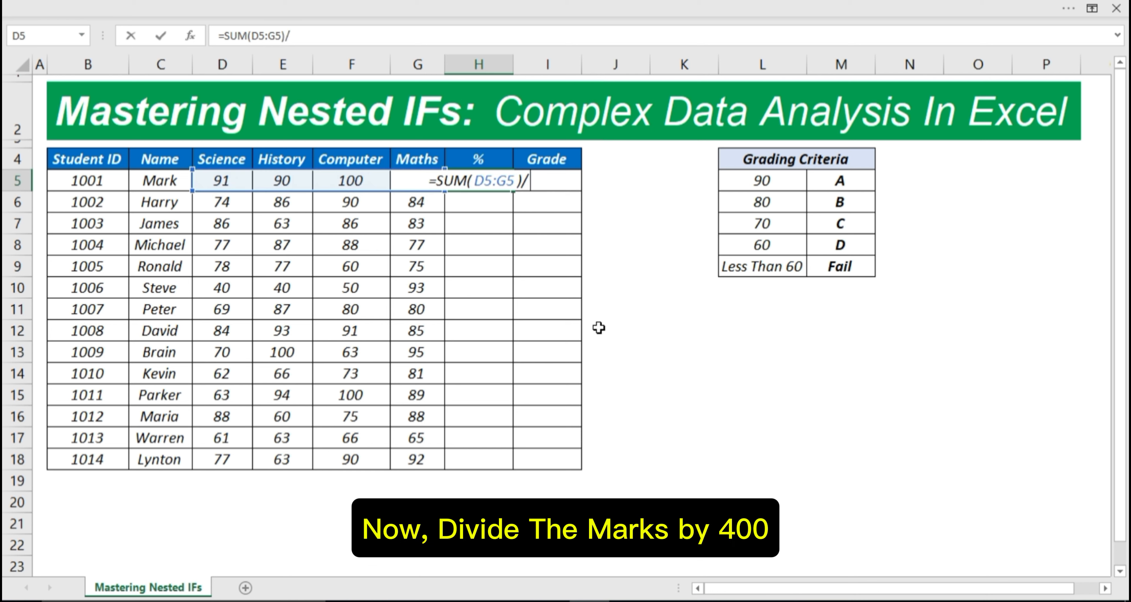
pyautogui.write('400')
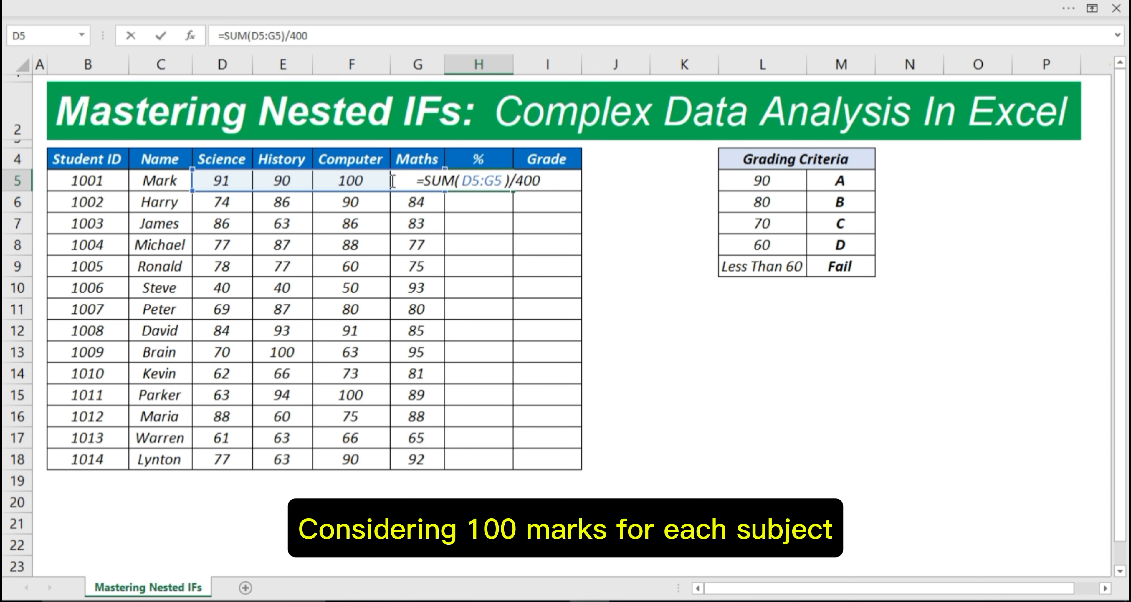
pyautogui.press('Return')
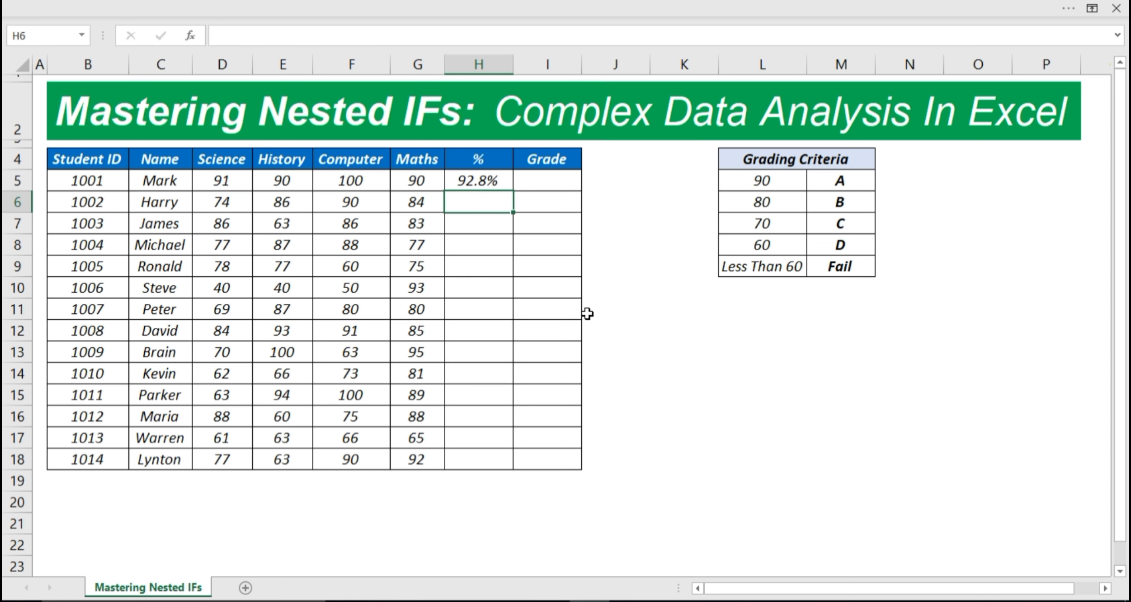
pyautogui.click(487, 185)
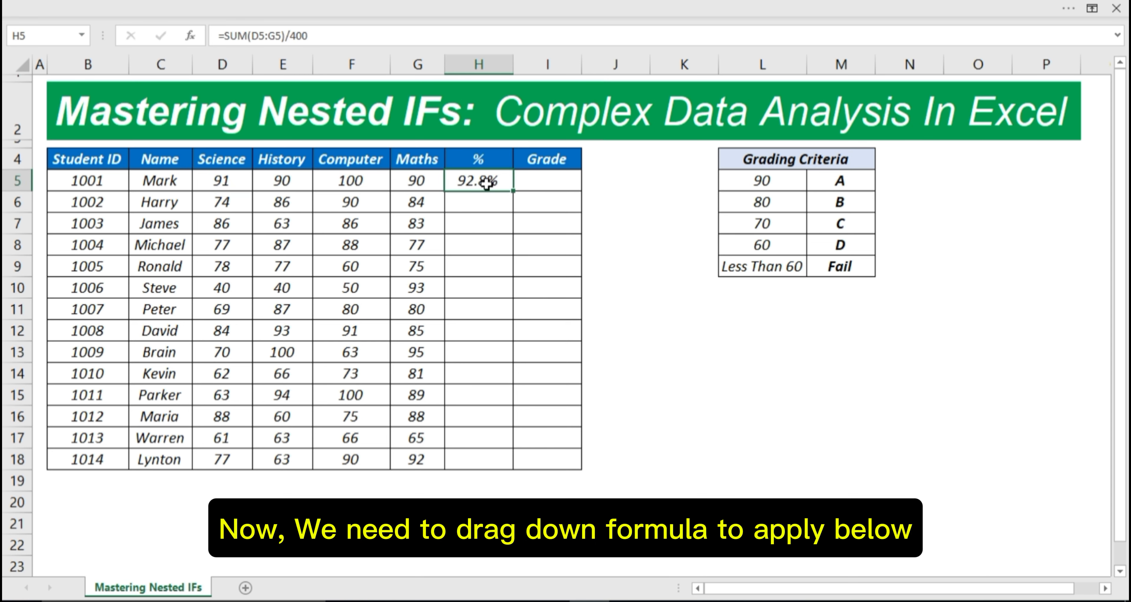
pyautogui.moveTo(517, 192); pyautogui.dragTo(513, 465)
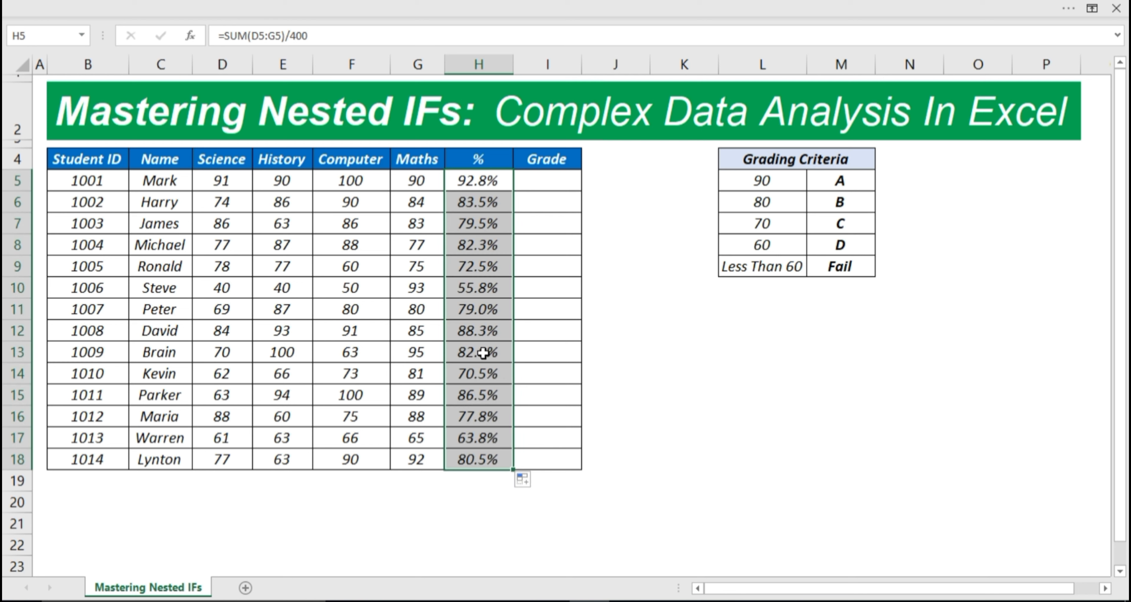
pyautogui.click(558, 523)
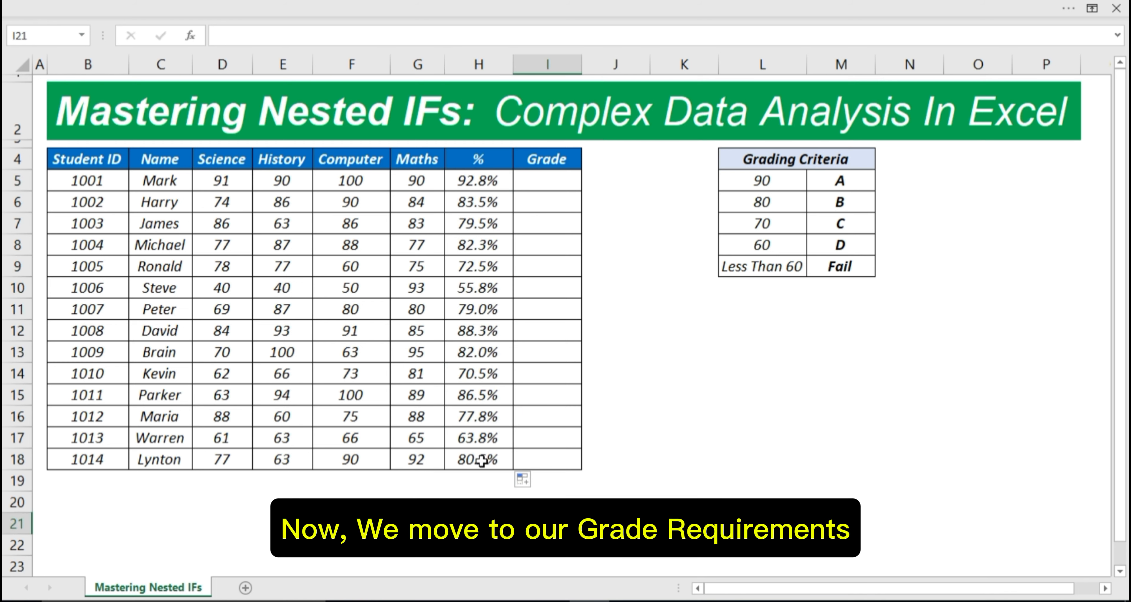
pyautogui.click(528, 183)
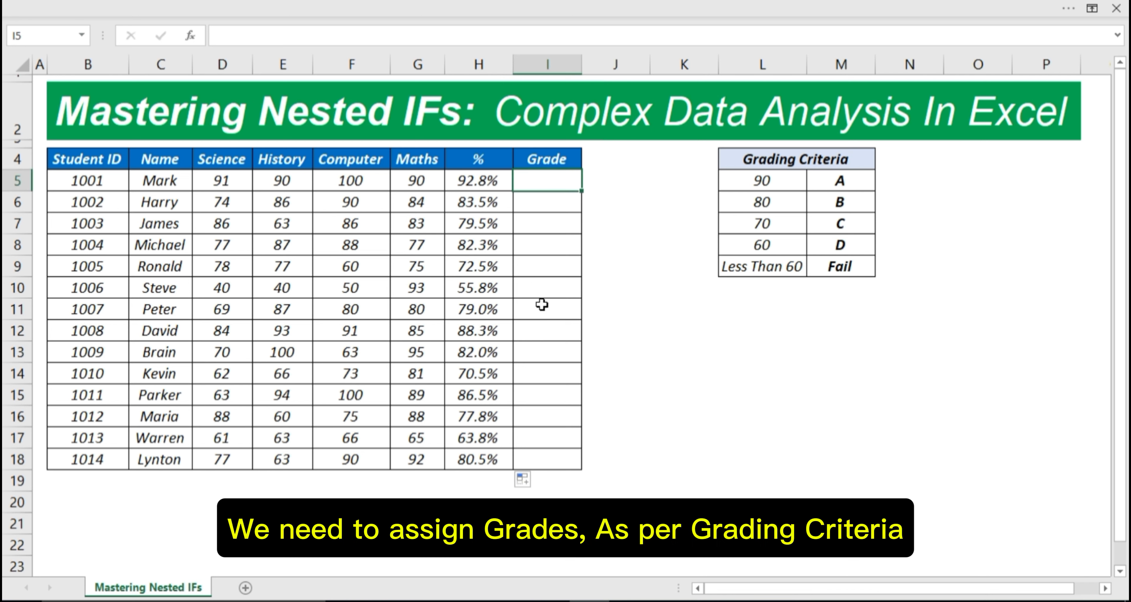
pyautogui.moveTo(764, 161); pyautogui.dragTo(822, 264)
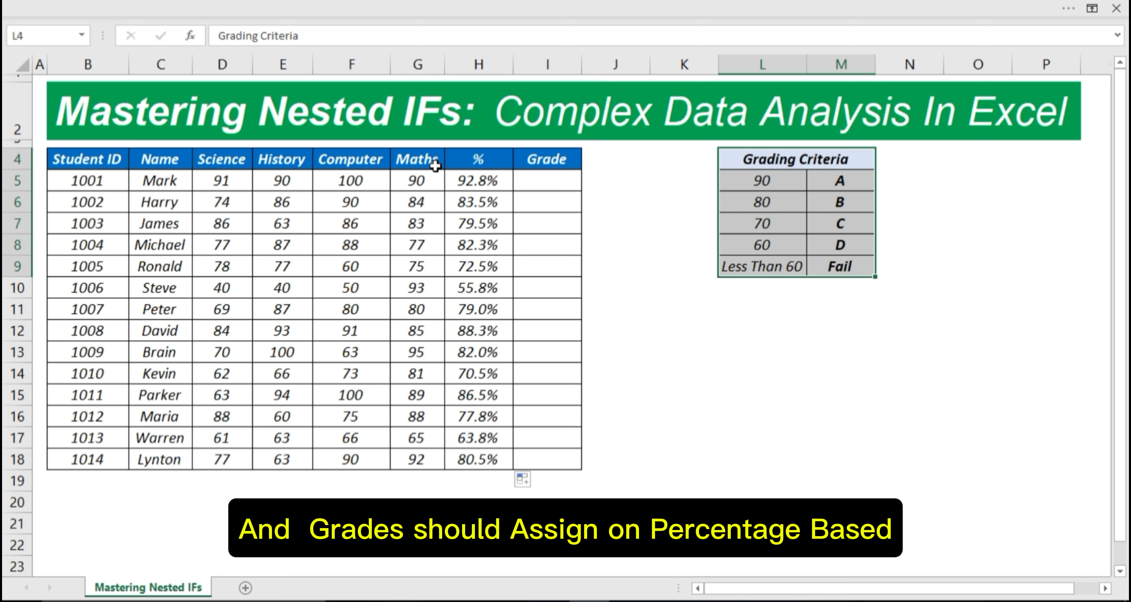
pyautogui.moveTo(474, 158); pyautogui.dragTo(479, 356)
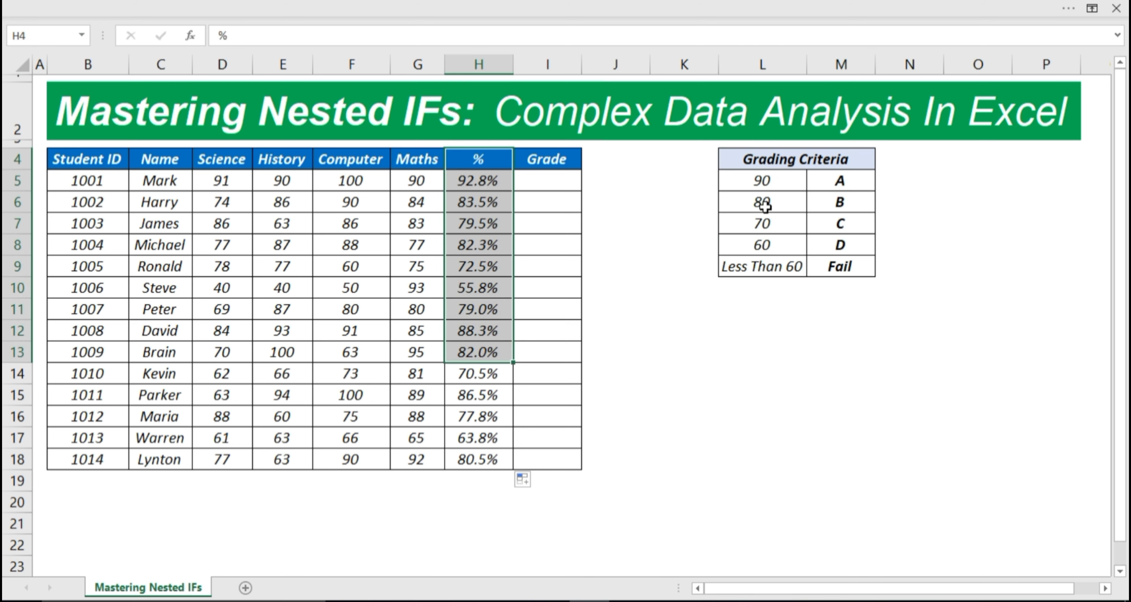
pyautogui.click(534, 179)
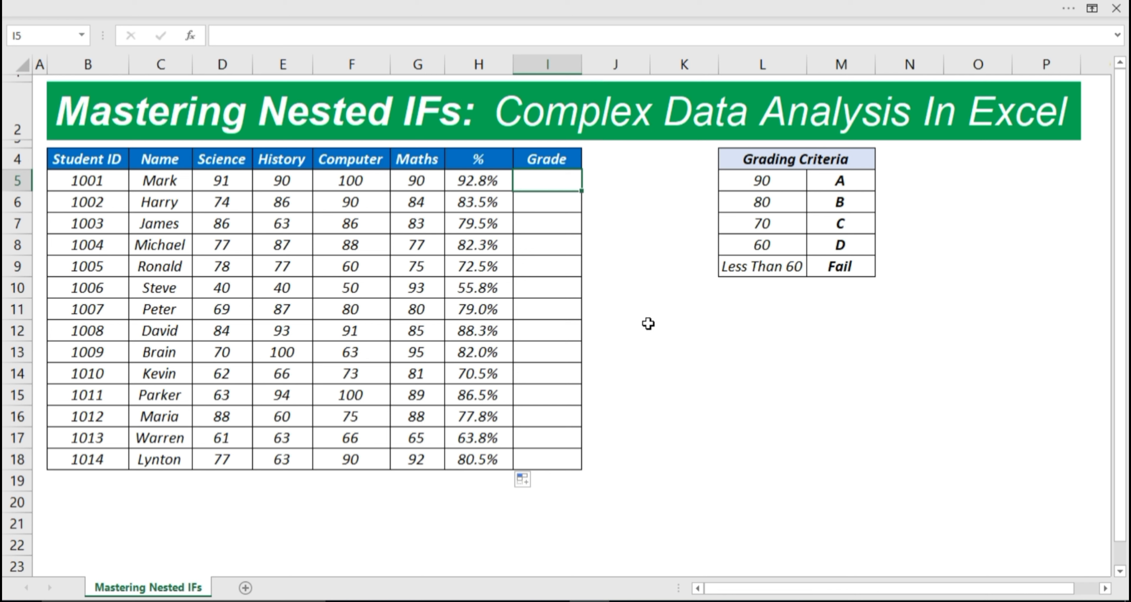
# Step: Type =IFS( in I5 with H5>=90% giving "A", H5>=80% giving "B", then begin H5>=70%
pyautogui.write('=')
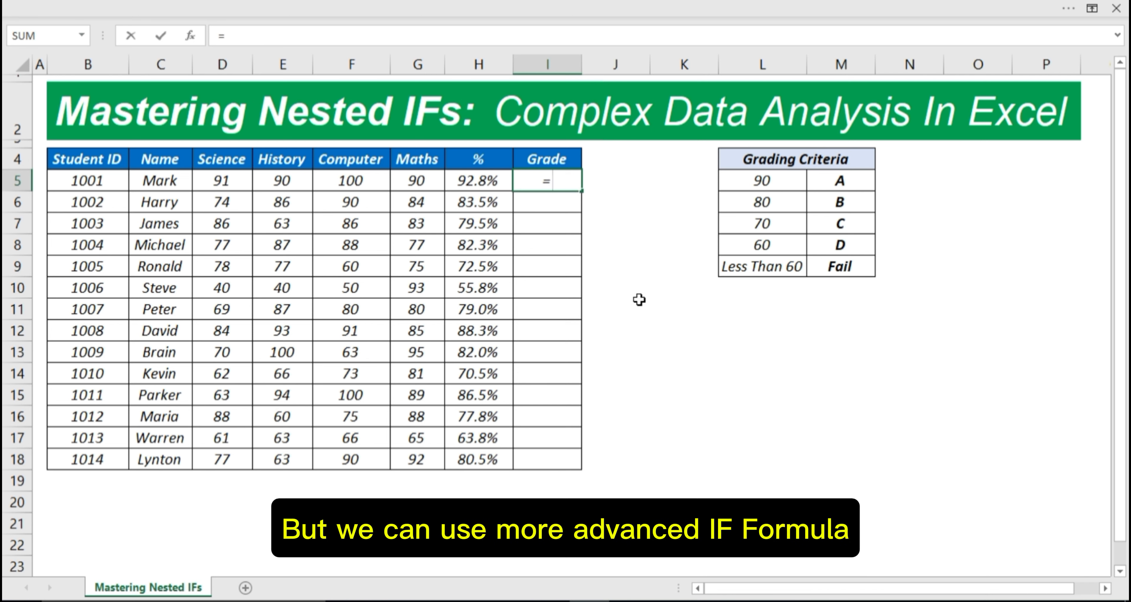
pyautogui.click(375, 43)
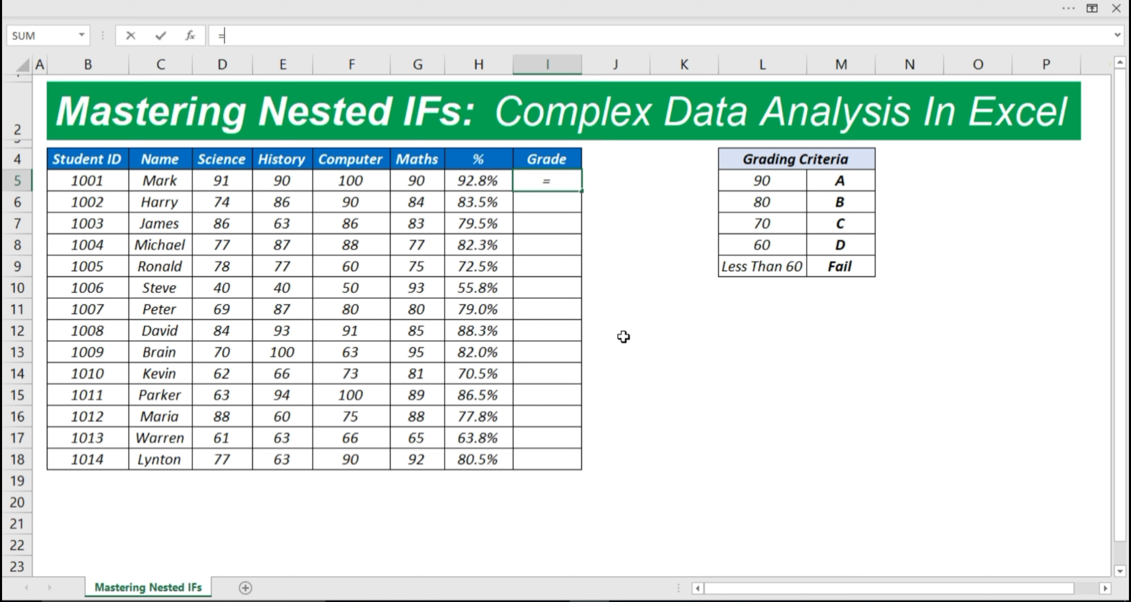
pyautogui.write('IFS')
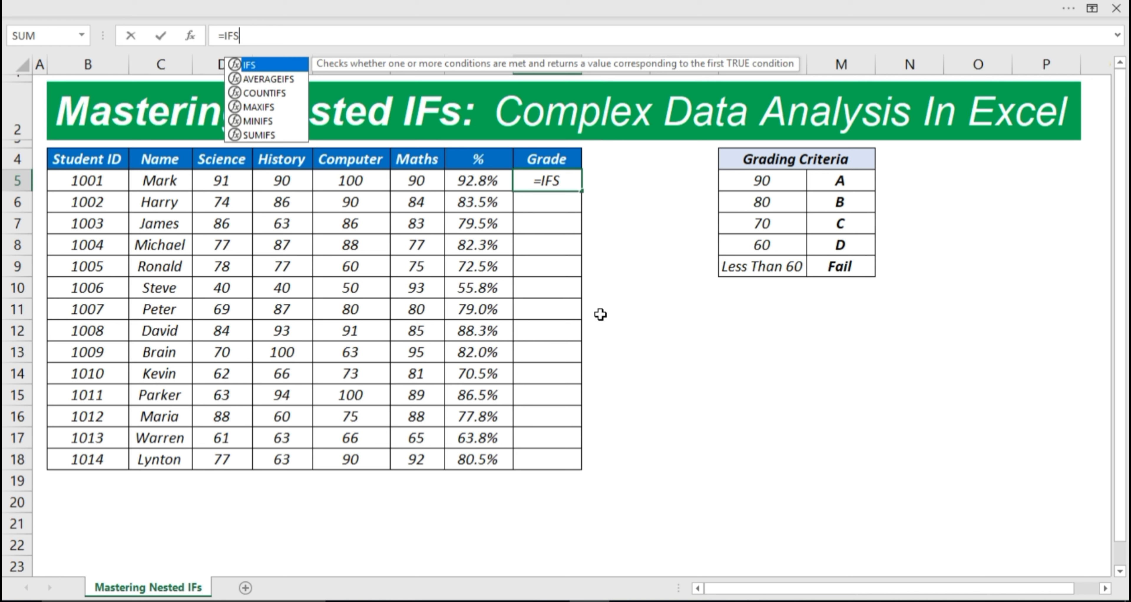
pyautogui.write('(')
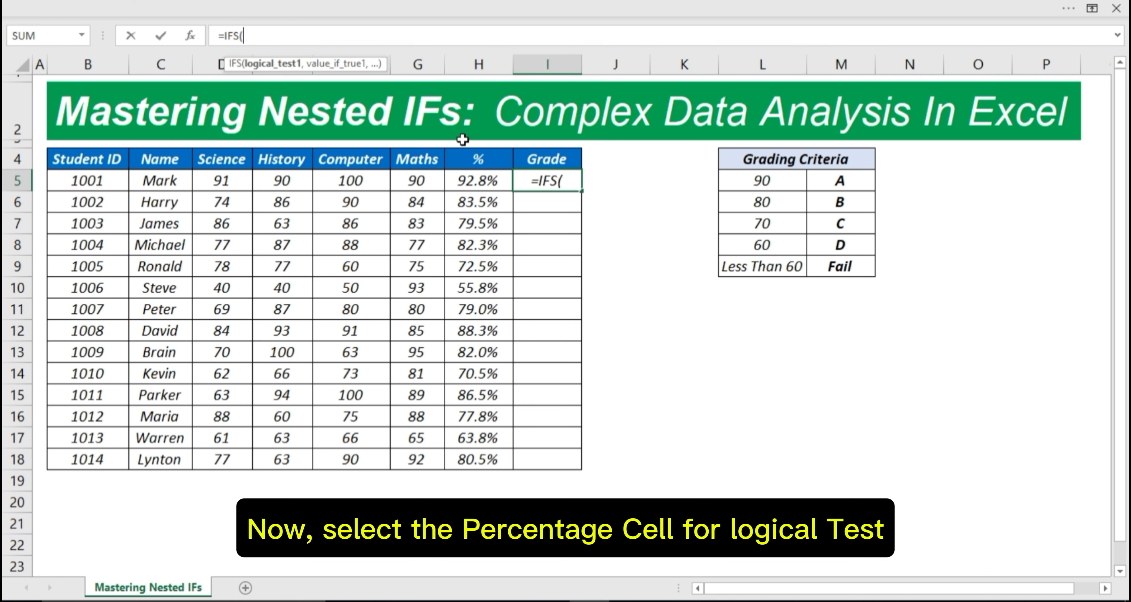
pyautogui.click(467, 179)
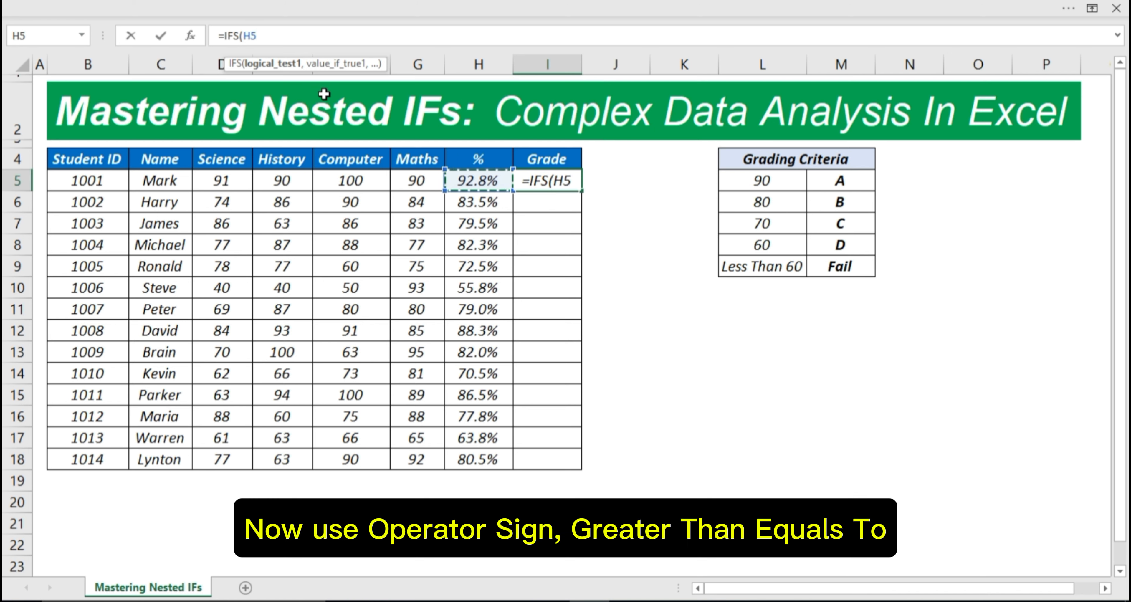
pyautogui.write('>')
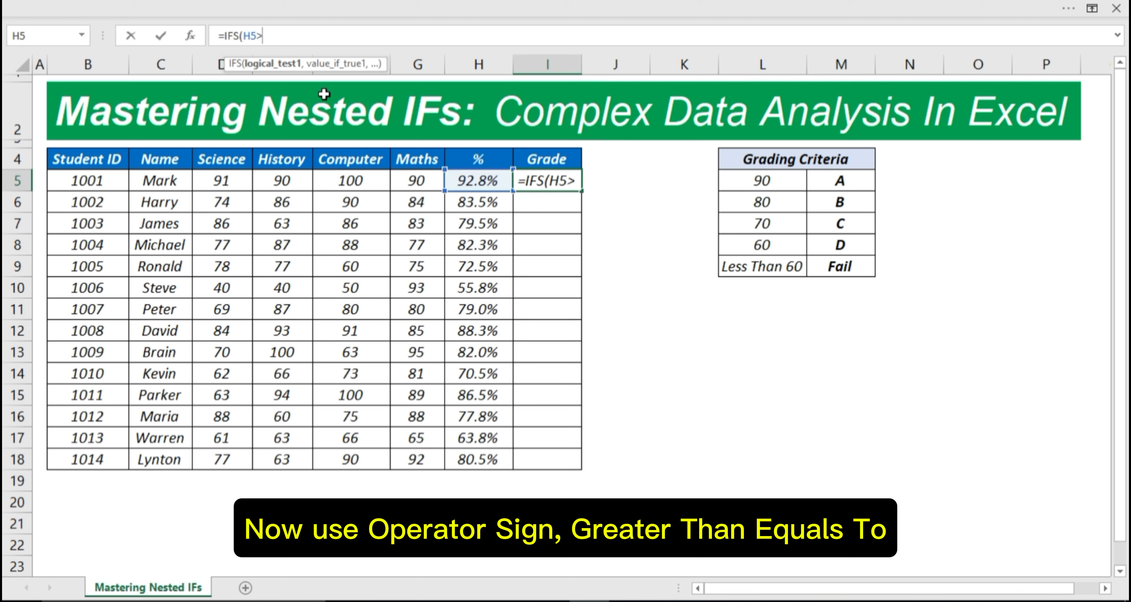
pyautogui.write('=90')
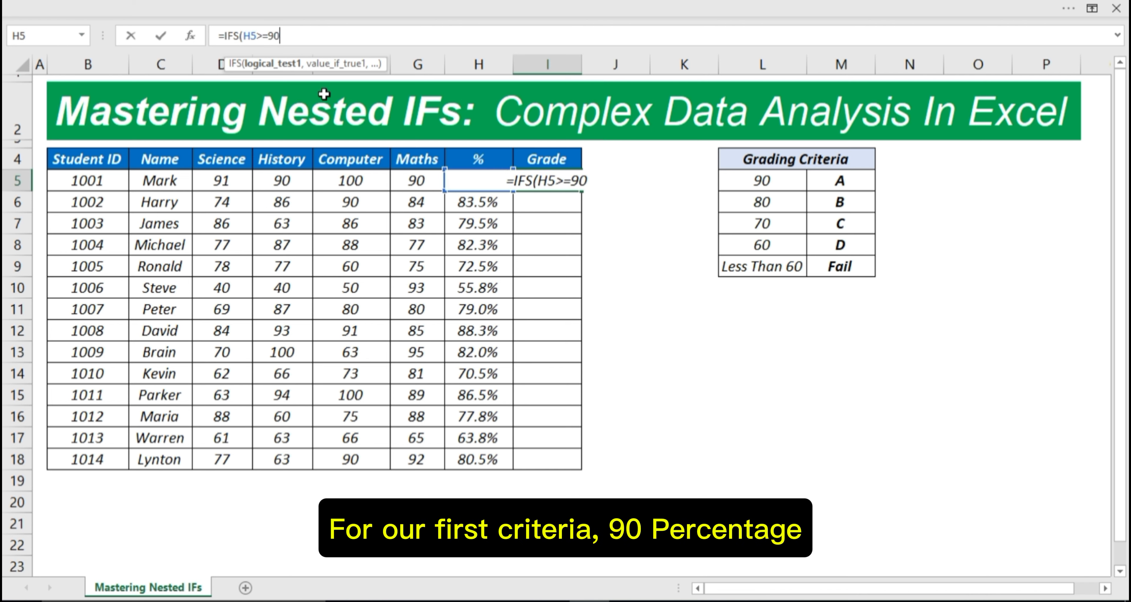
pyautogui.write('%')
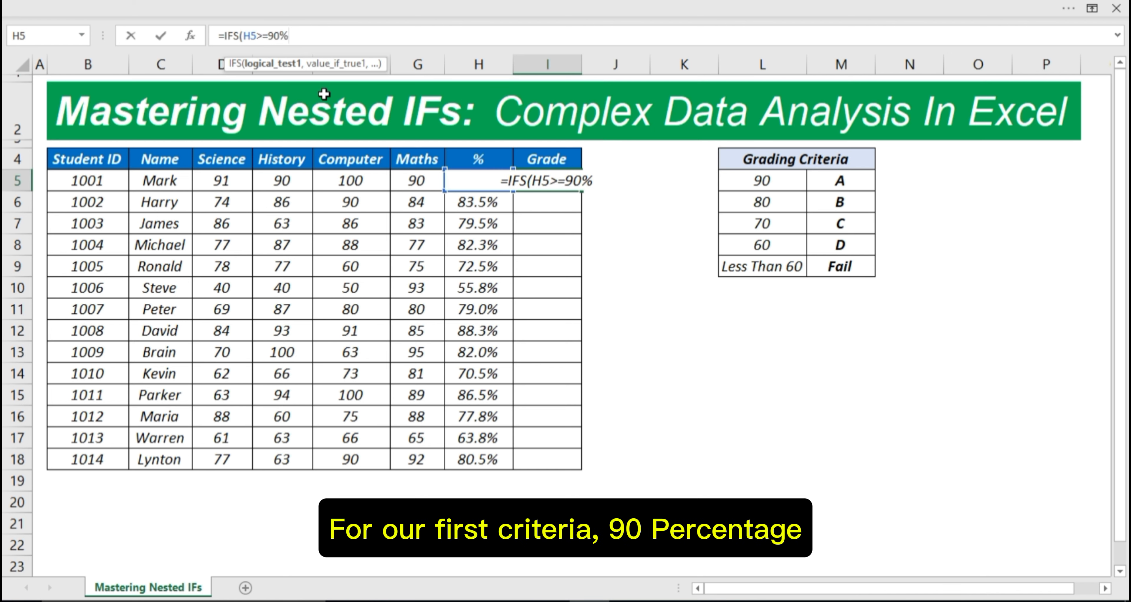
pyautogui.write(',')
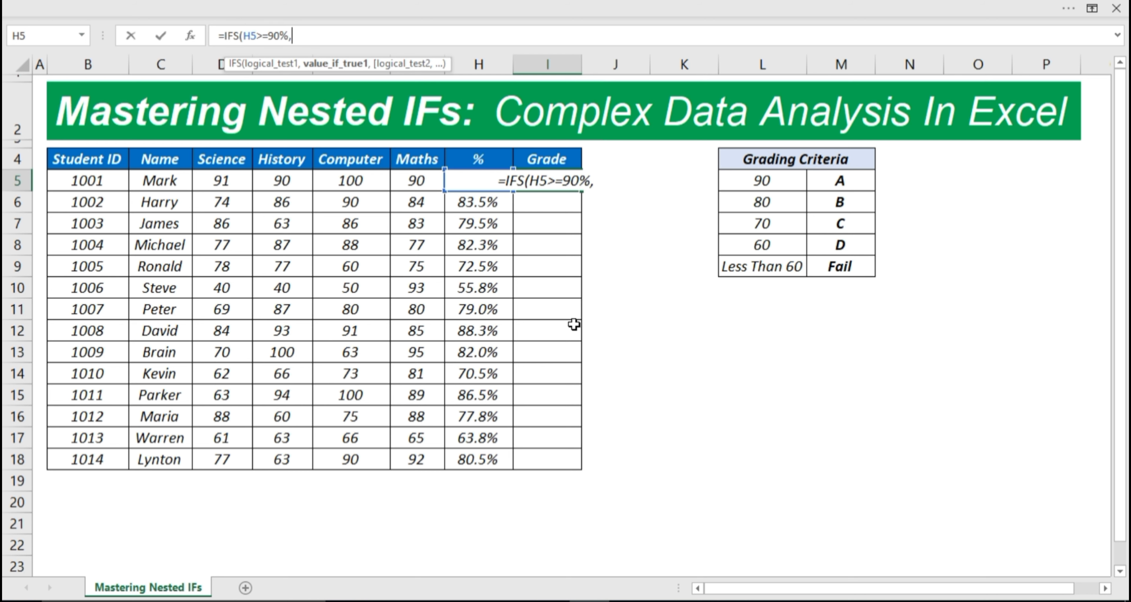
pyautogui.write('"A')
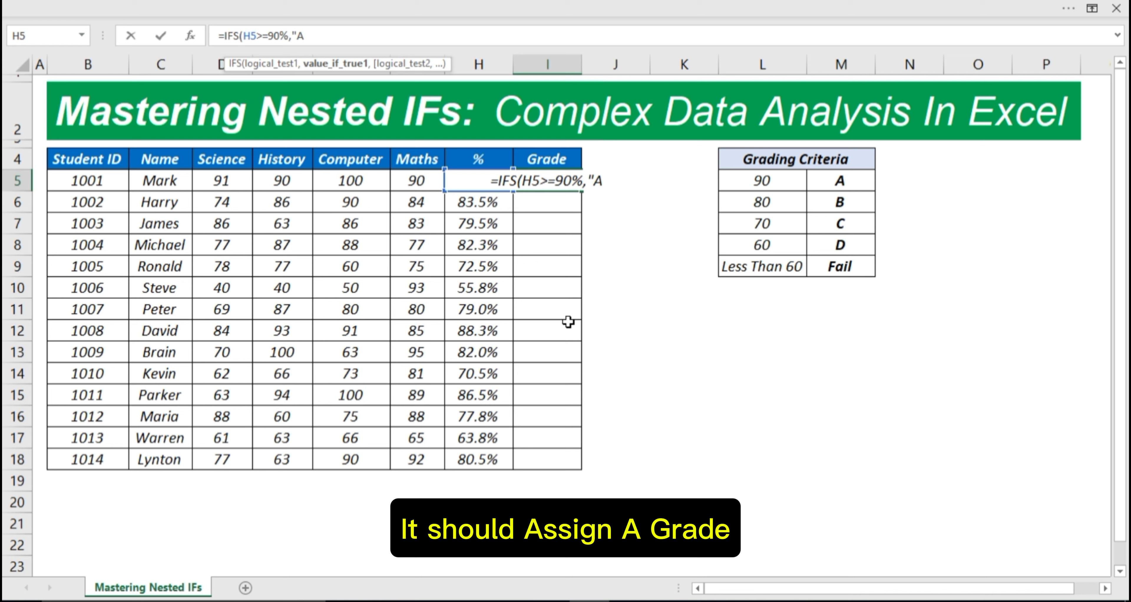
pyautogui.write('",')
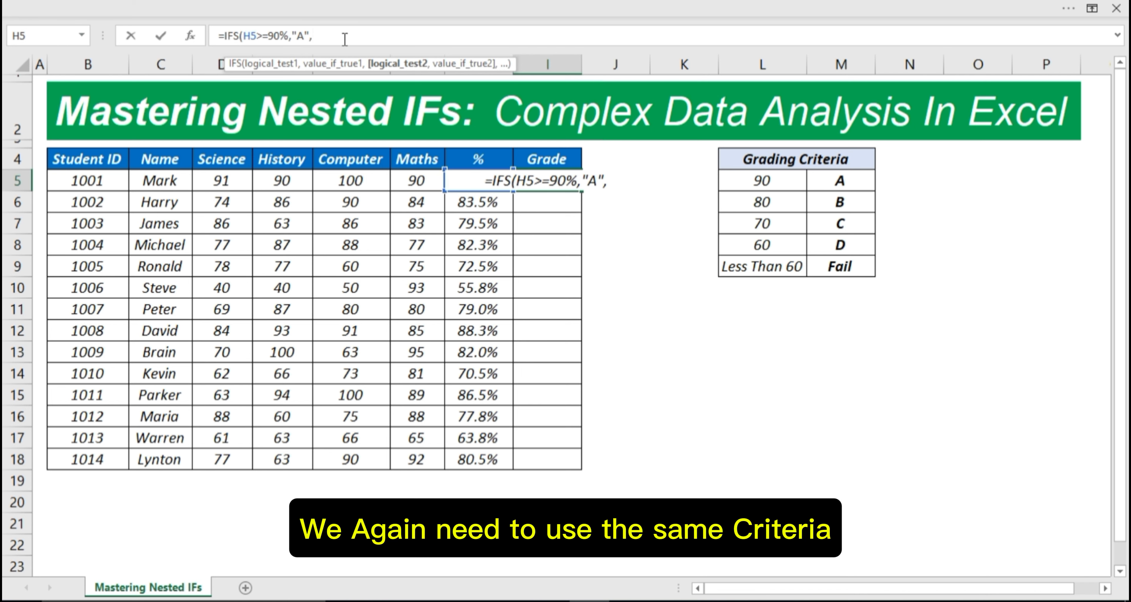
pyautogui.write('H5')
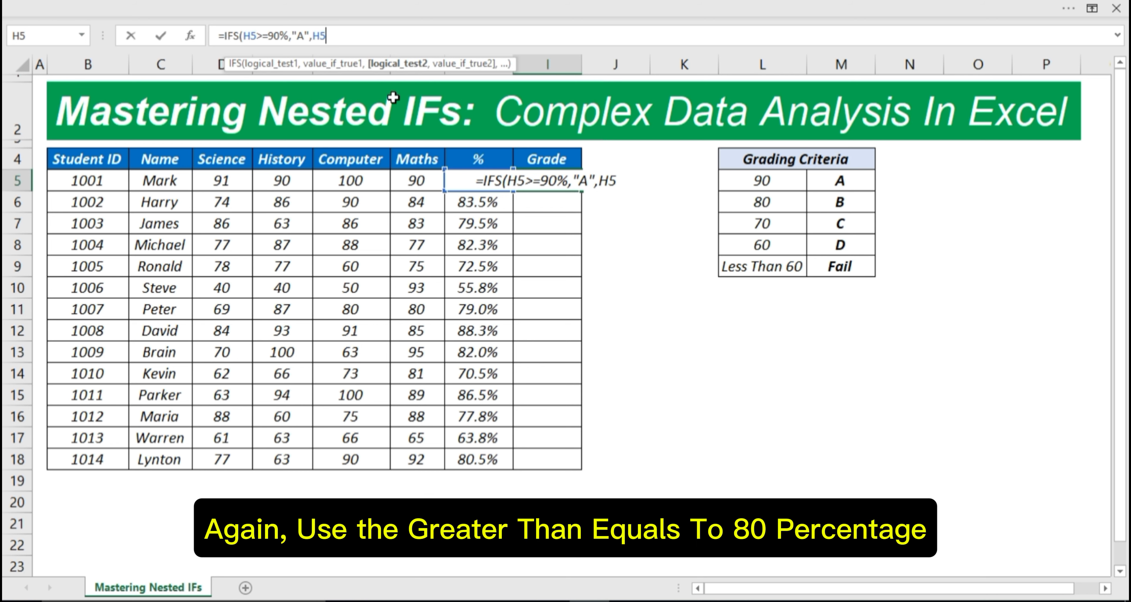
pyautogui.write('>=')
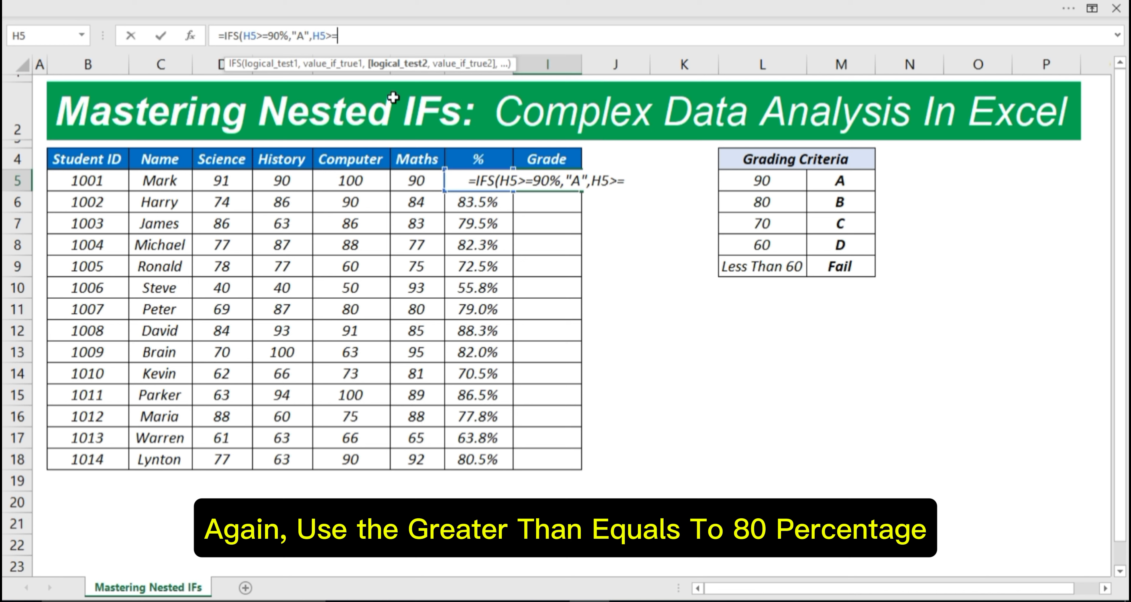
pyautogui.write('80%')
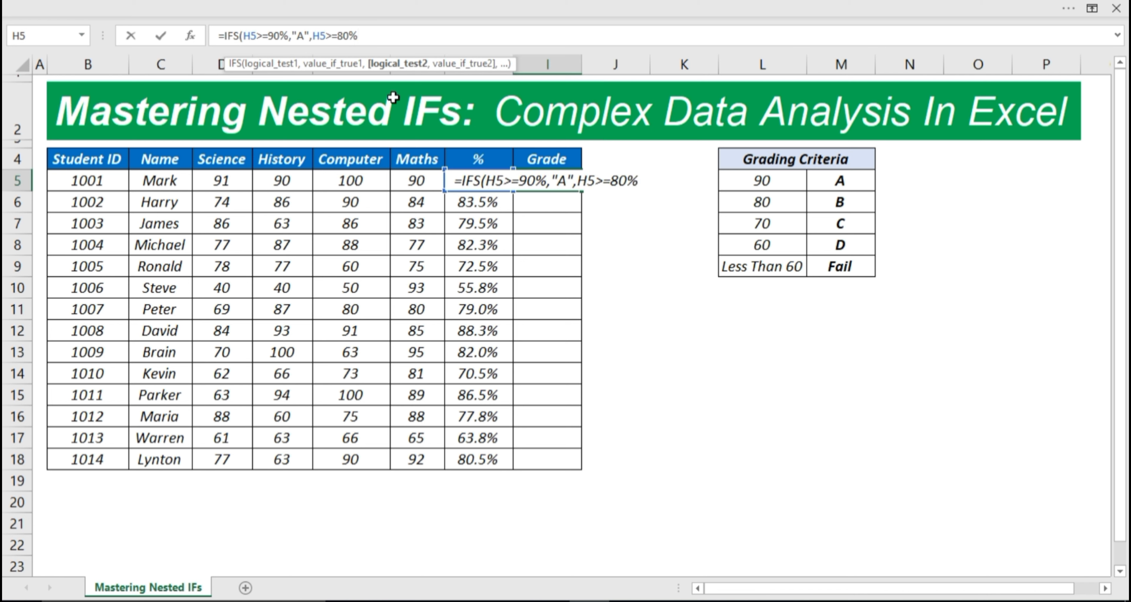
pyautogui.write(',')
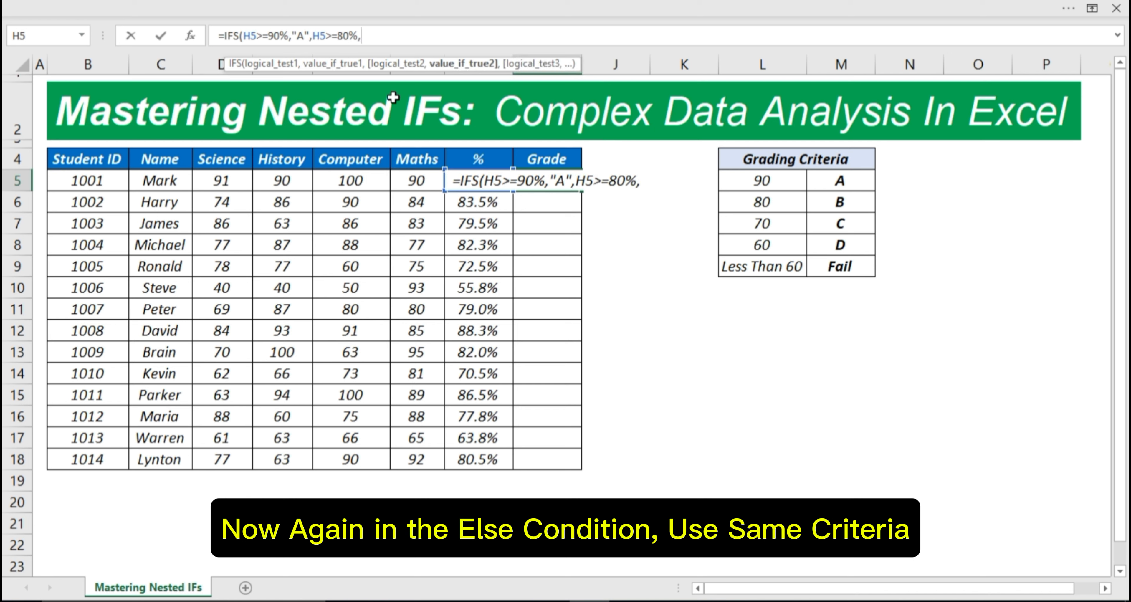
pyautogui.write('"B"')
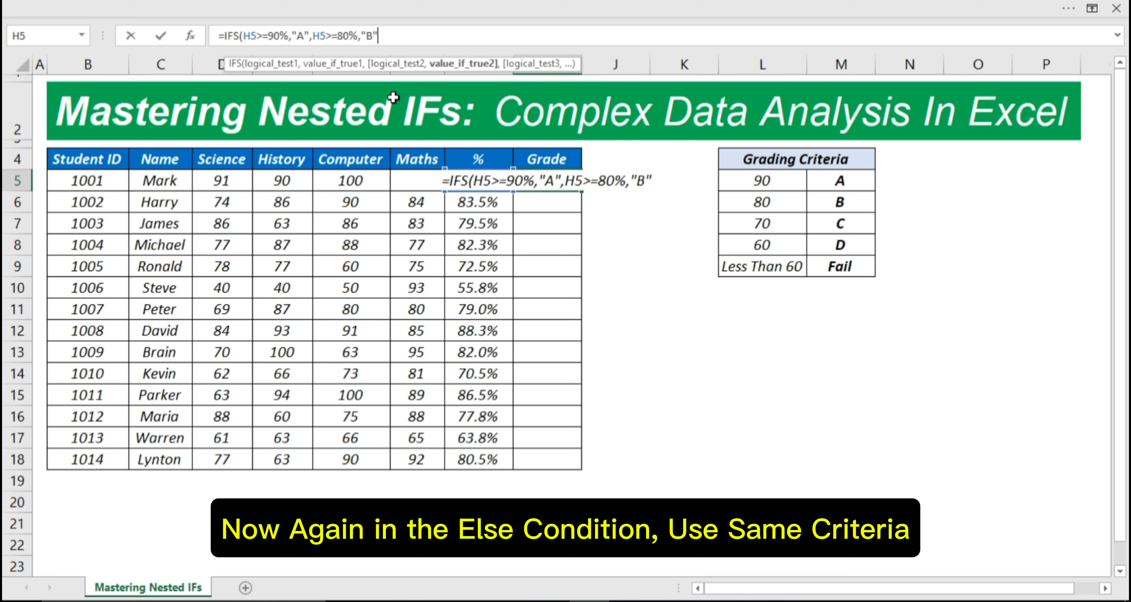
pyautogui.write(',H')
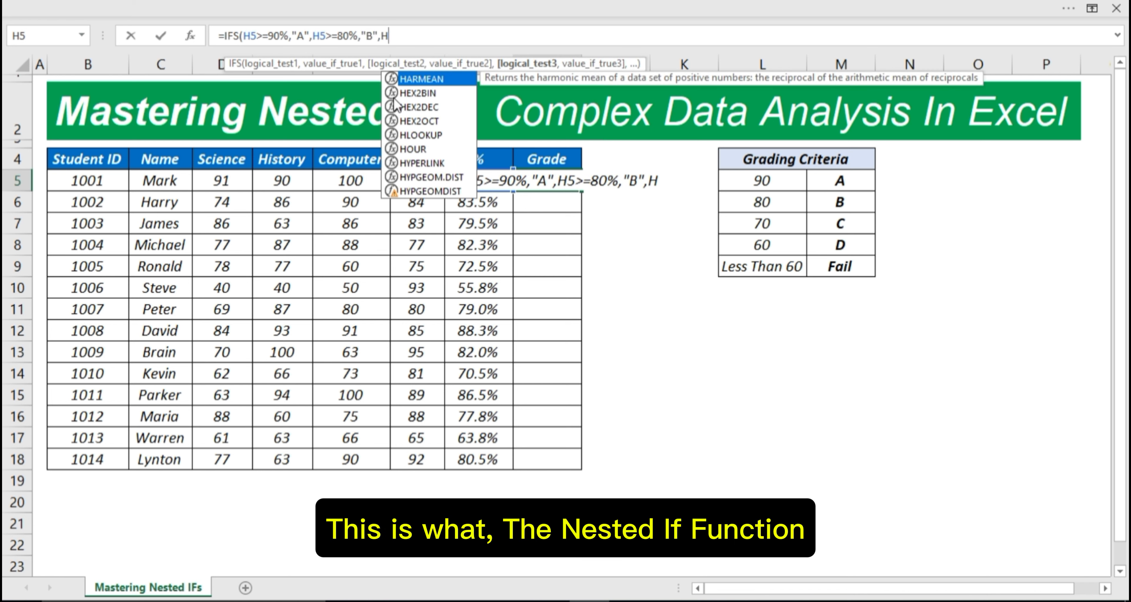
pyautogui.write('5')
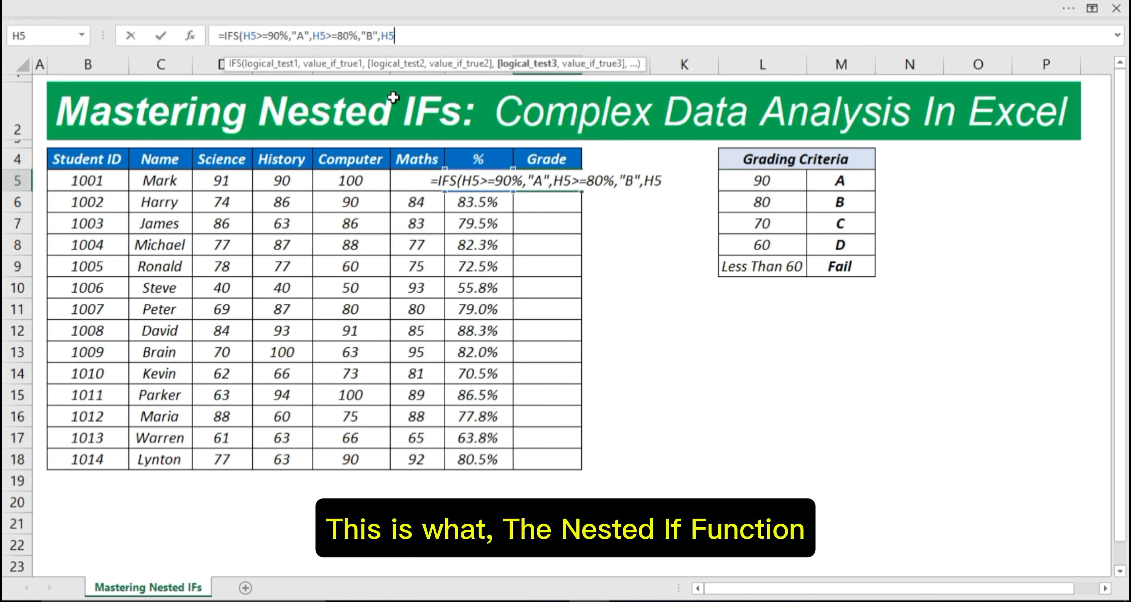
pyautogui.write('>=')
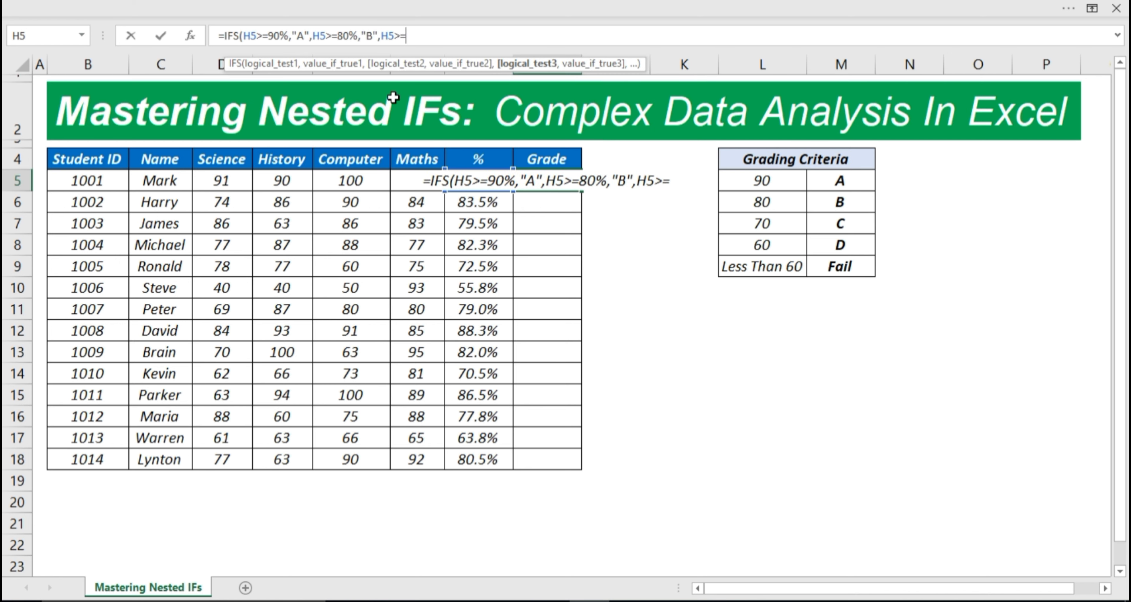
pyautogui.write('70')
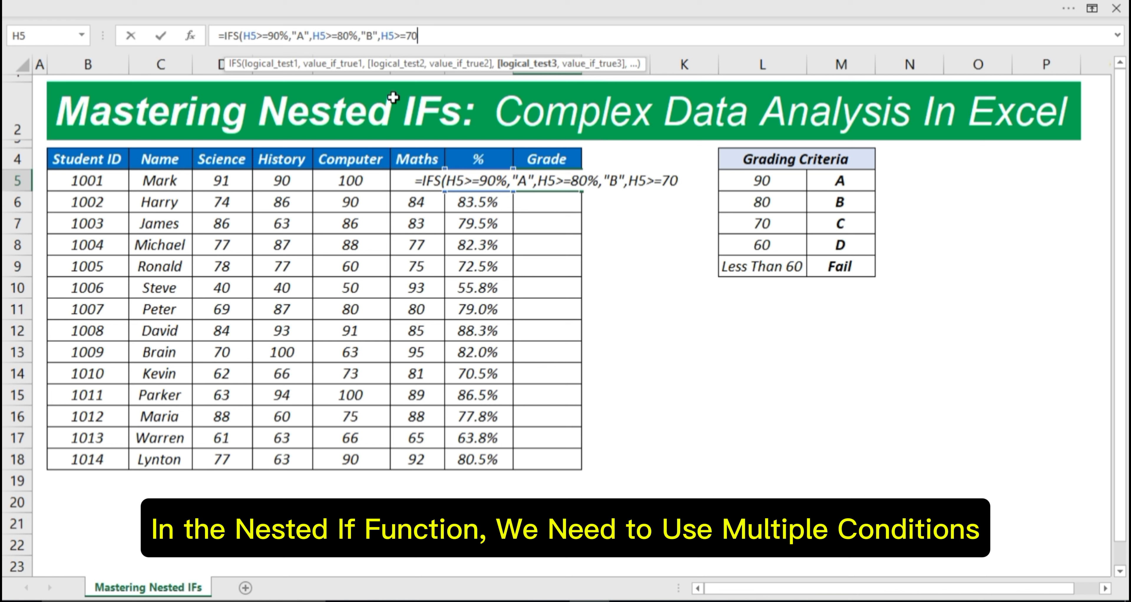
pyautogui.write('%"')
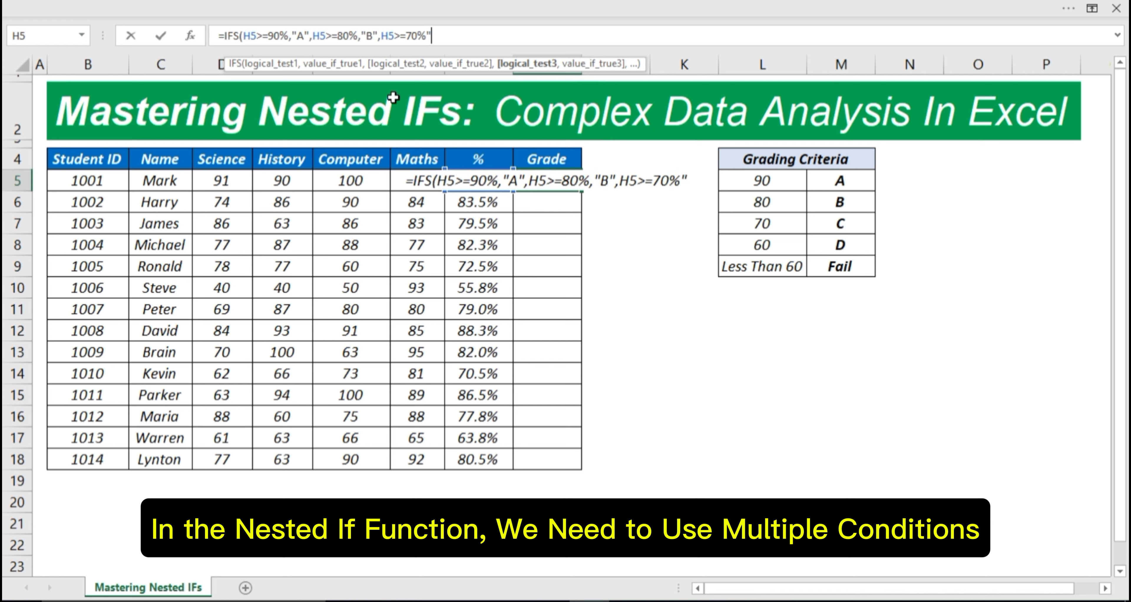
# Step: Add "C" for 70% and a fourth condition H5>=60% giving "D", then start the TRUE fallback
pyautogui.press('BackSpace')
pyautogui.write(',"')
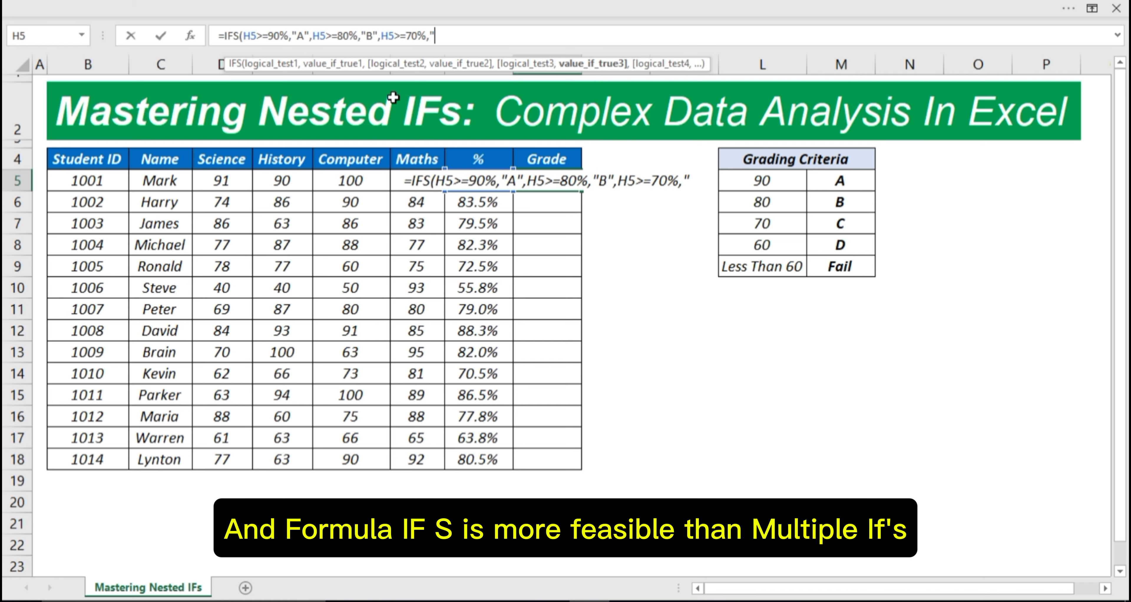
pyautogui.write('C')
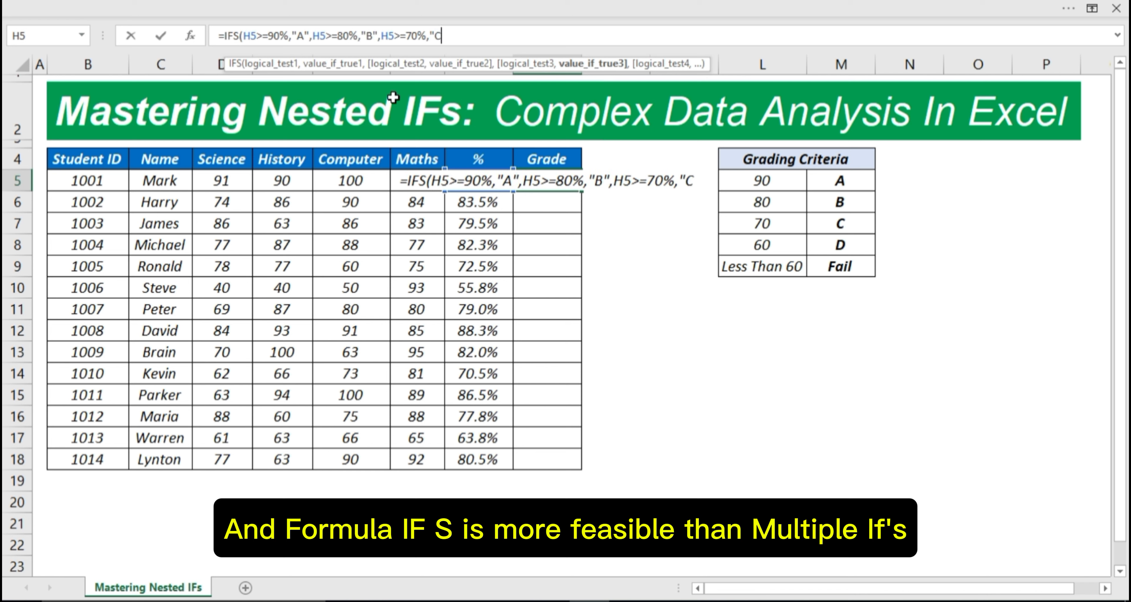
pyautogui.write('",')
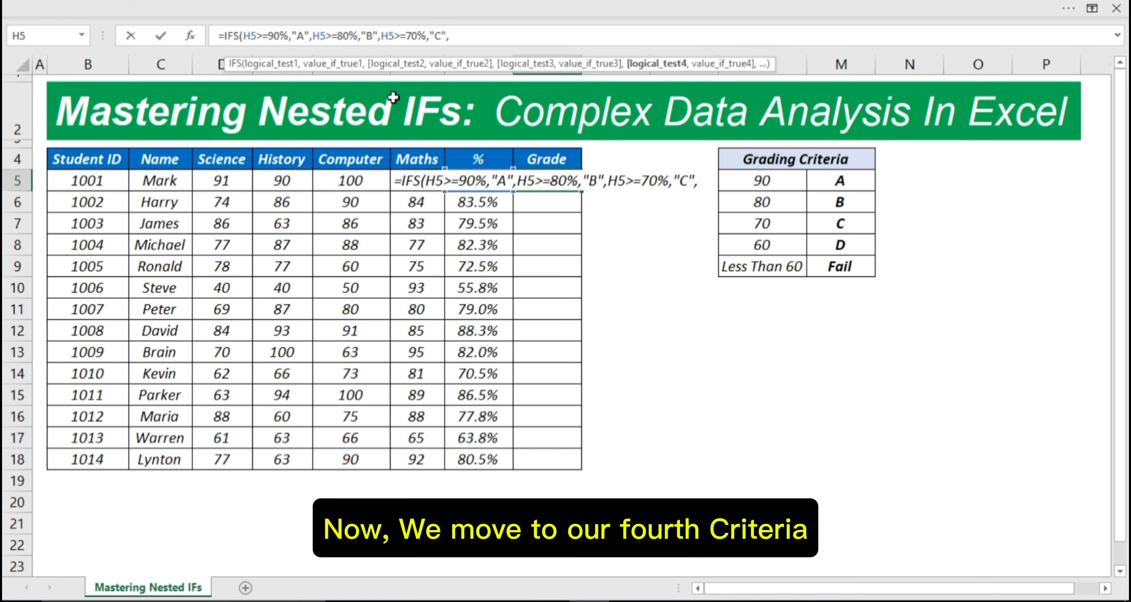
pyautogui.write('H5')
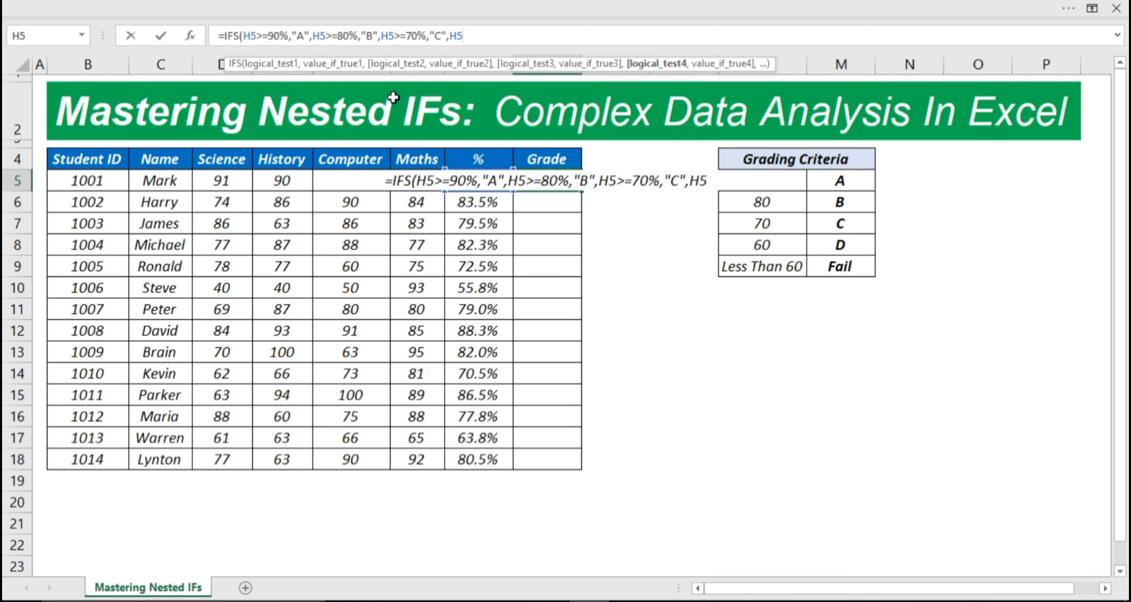
pyautogui.write('>=')
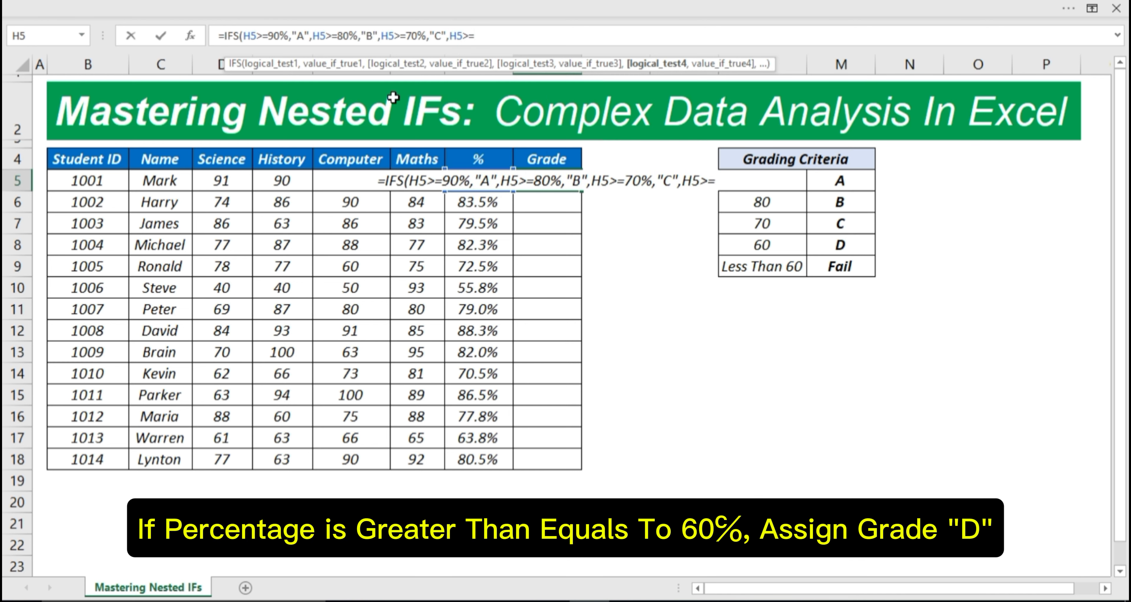
pyautogui.write('60,"')
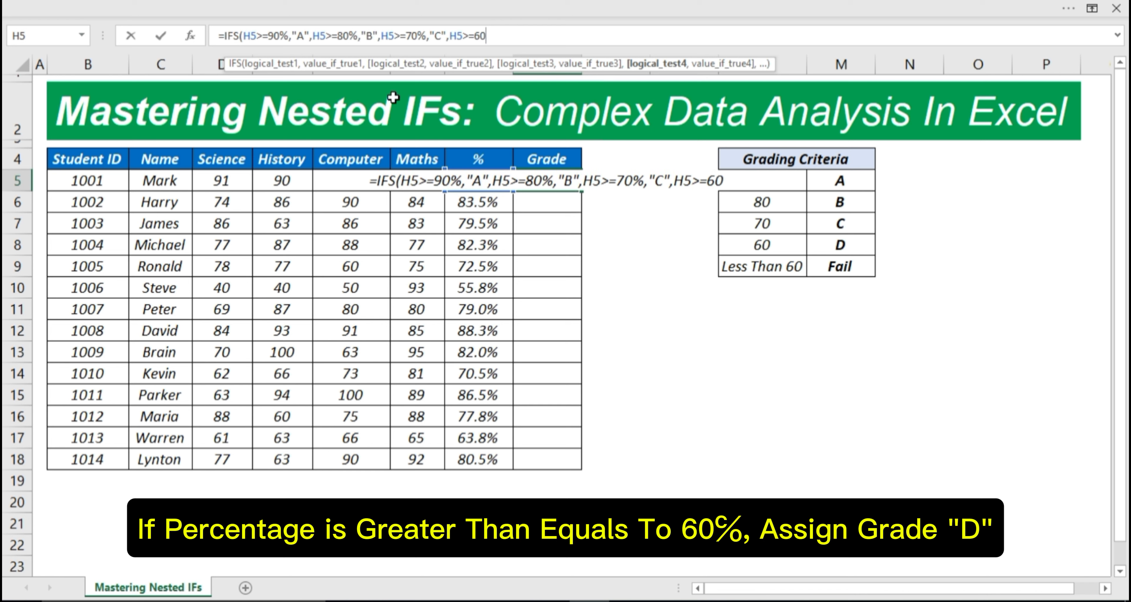
pyautogui.press('BackSpace')
pyautogui.press('BackSpace')
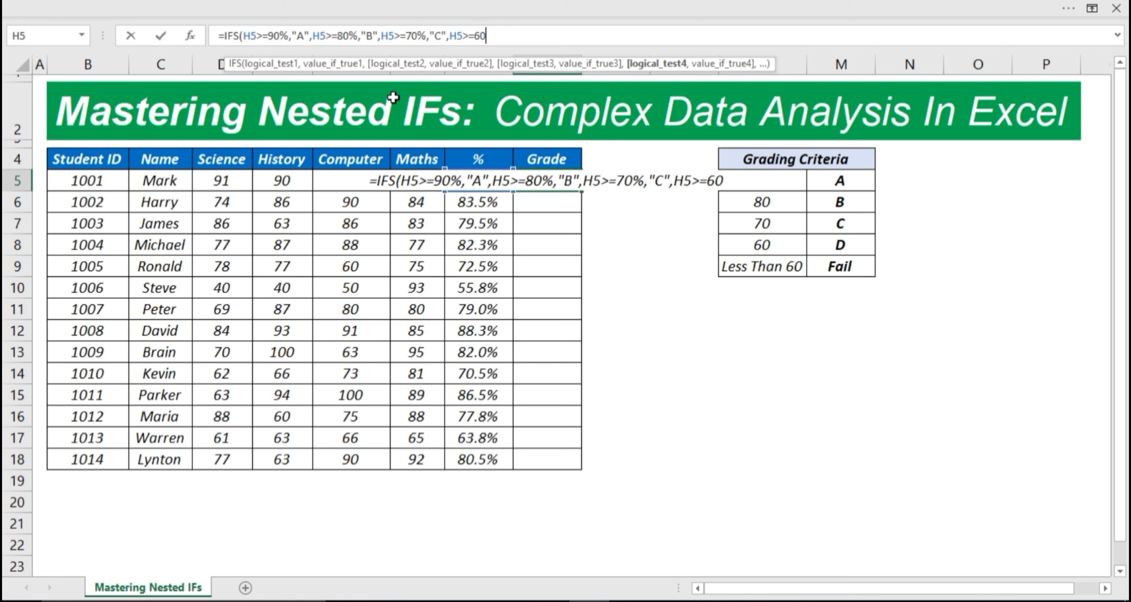
pyautogui.write('%')
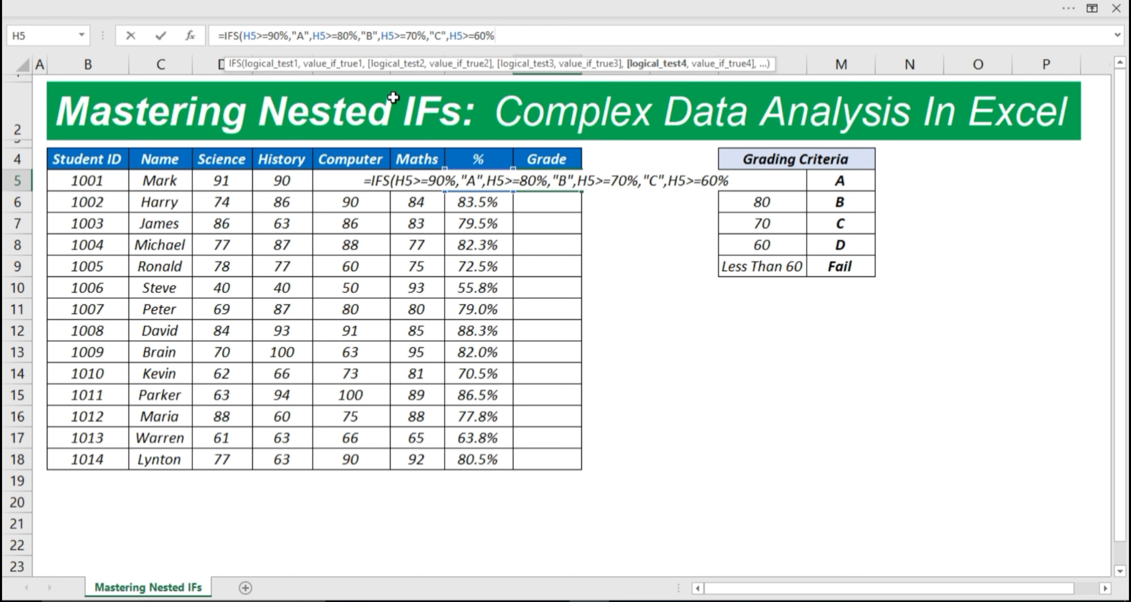
pyautogui.write(',')
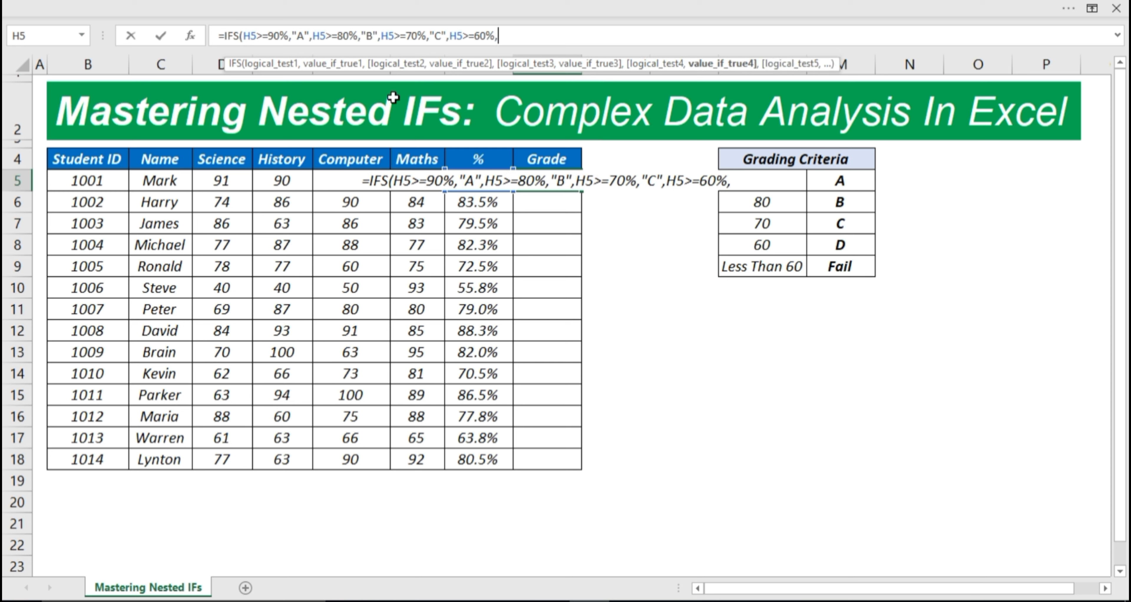
pyautogui.write('"D')
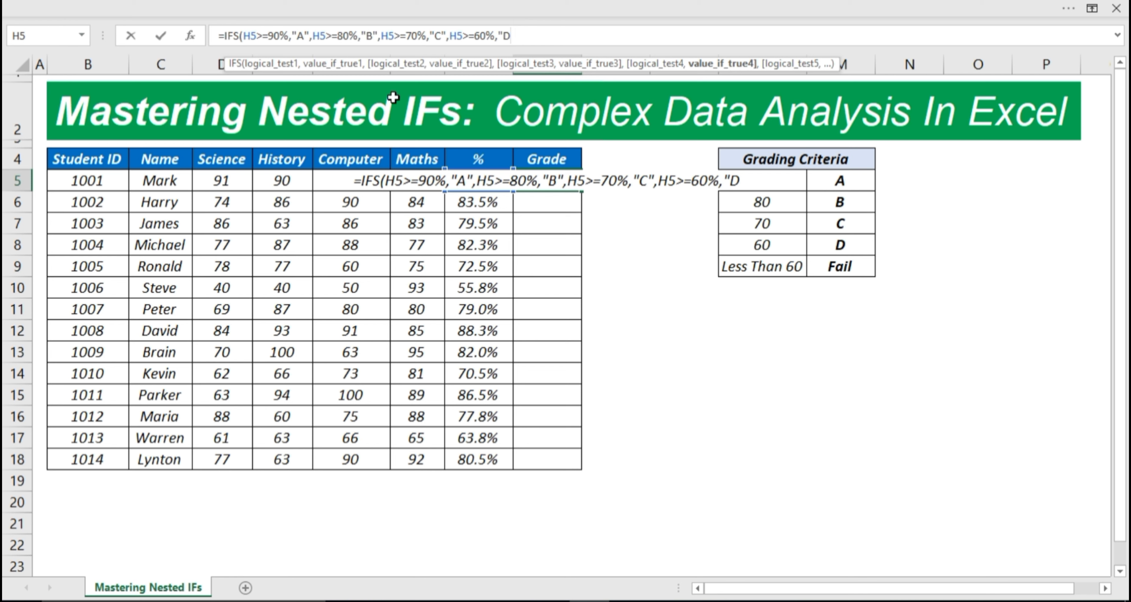
pyautogui.write('",')
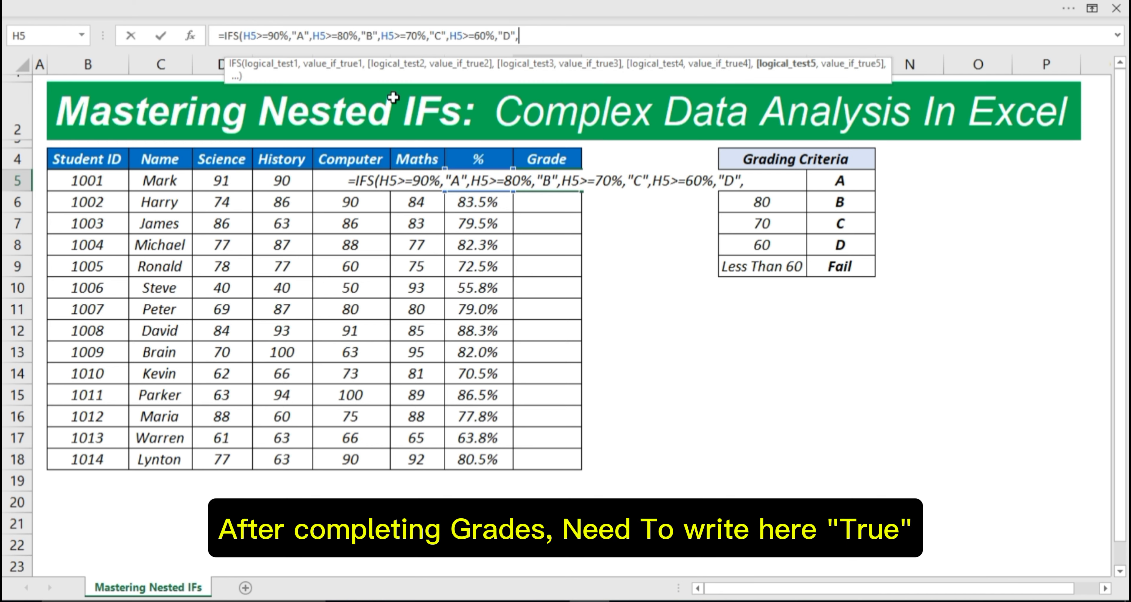
pyautogui.write('TRUE,')
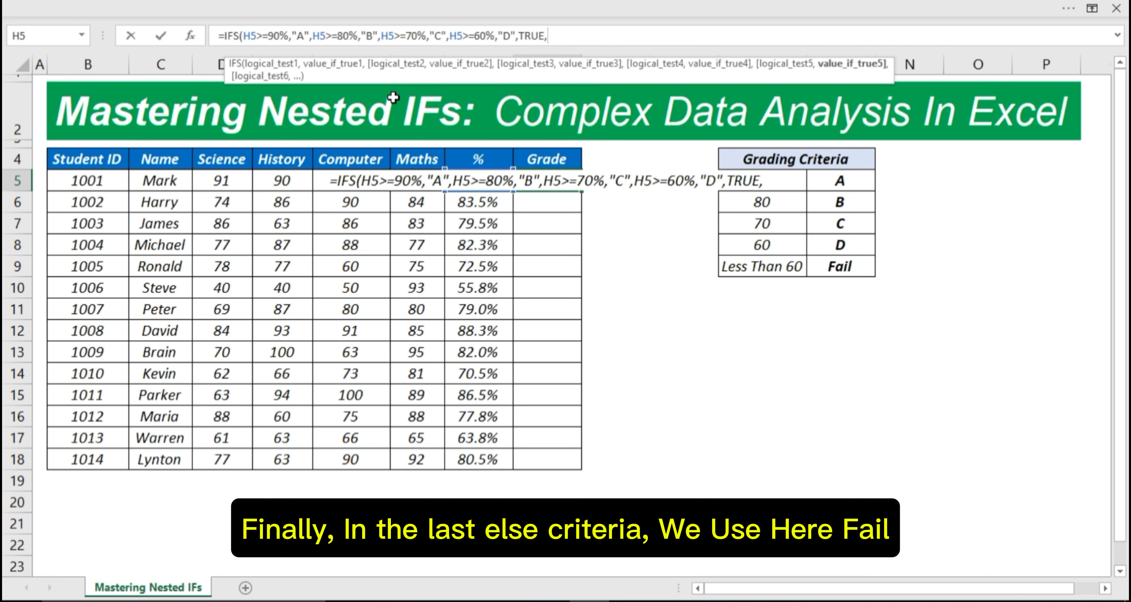
# Step: Close the IFS formula with a "FAIL" fallback, remove the extra parenthesis, and commit so I5 shows A
pyautogui.write('"FAIL')
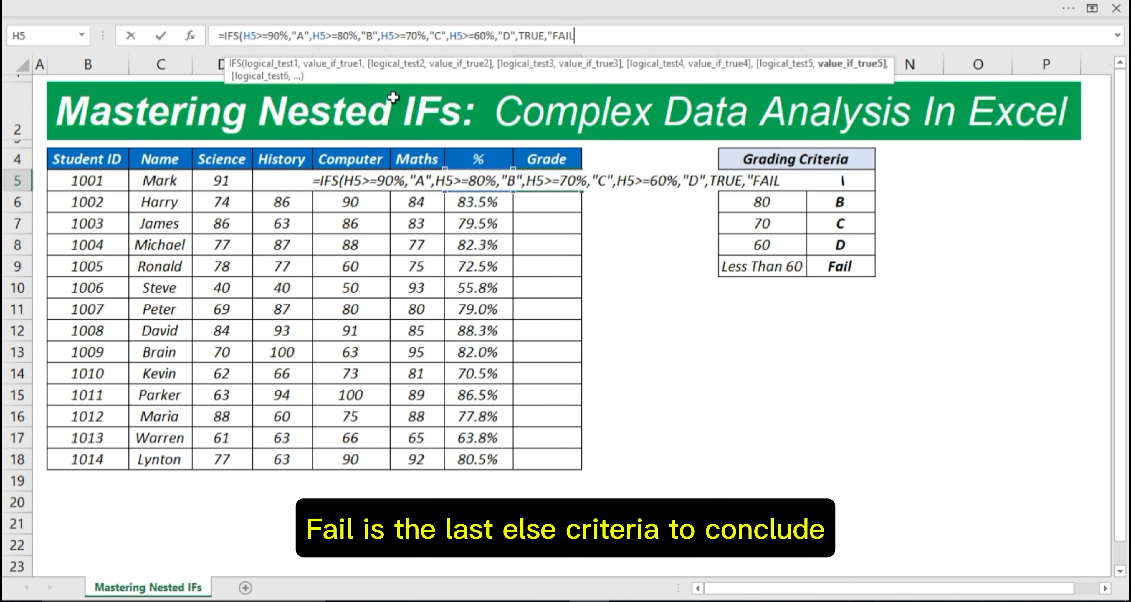
pyautogui.write('"))')
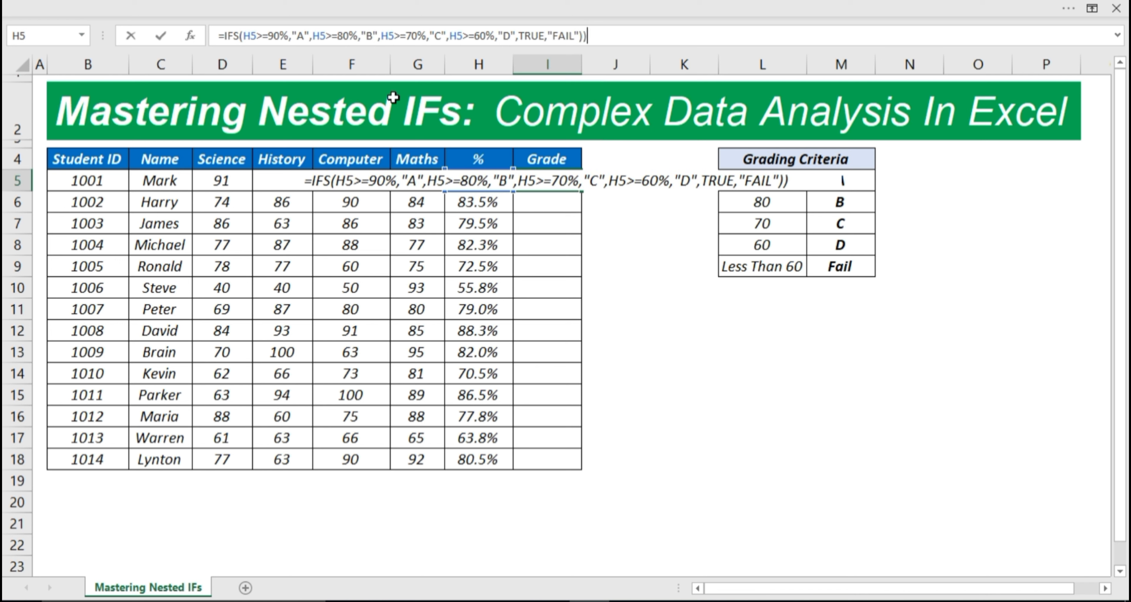
pyautogui.press('BackSpace')
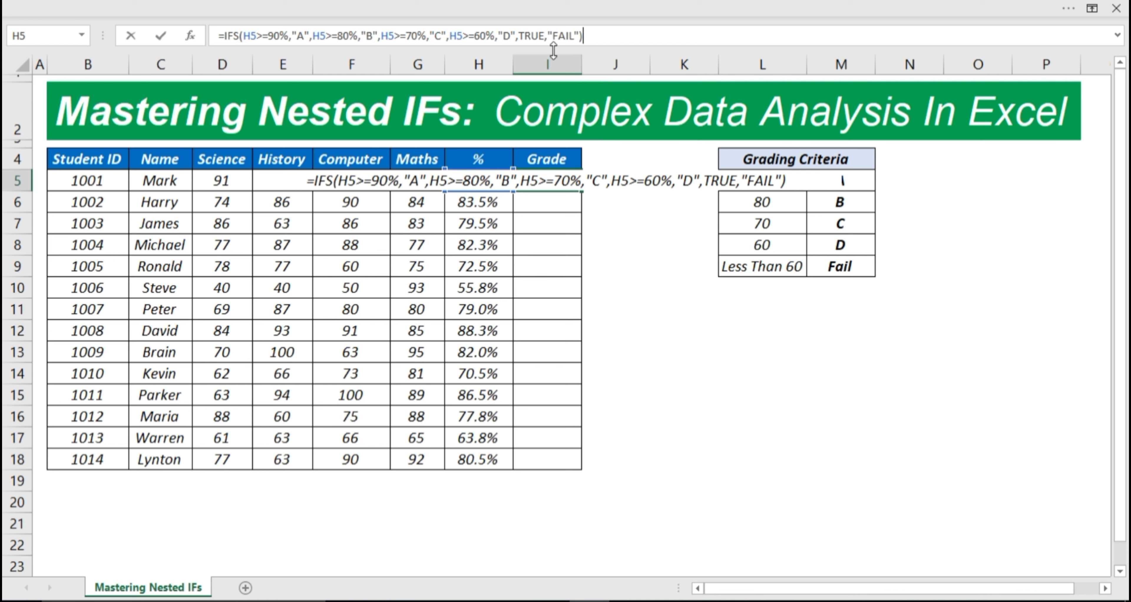
pyautogui.moveTo(598, 35); pyautogui.dragTo(224, 31)
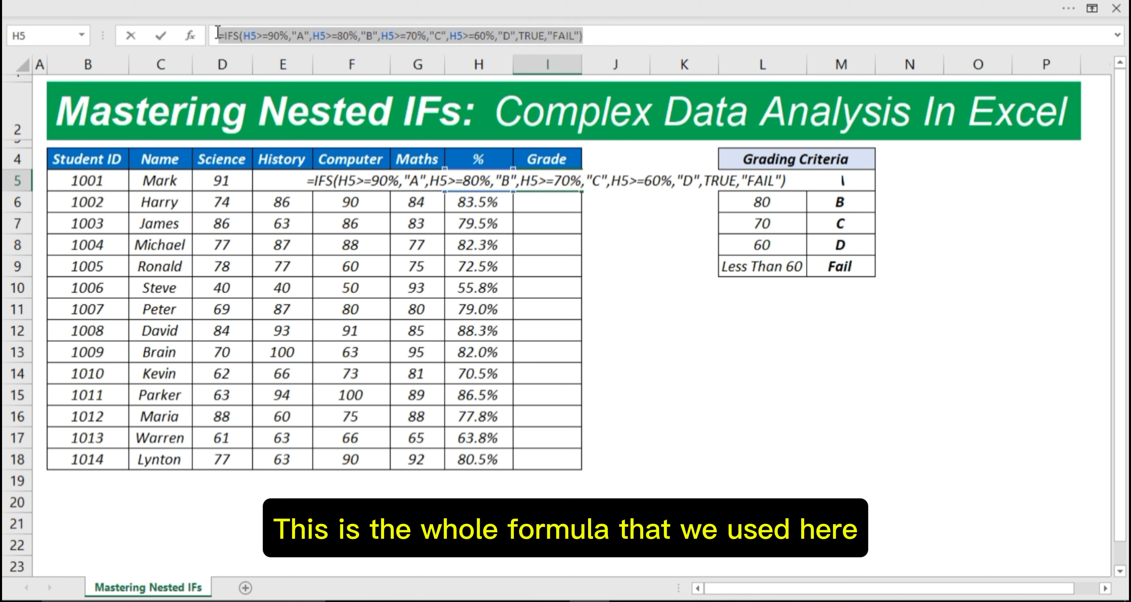
pyautogui.click(605, 38)
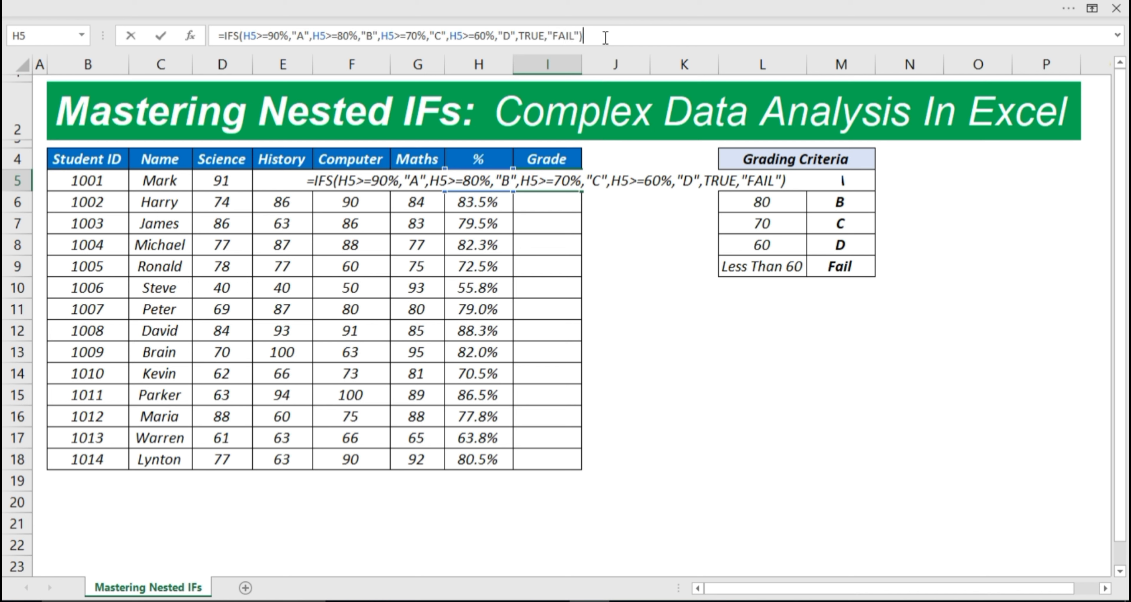
pyautogui.press('Return')
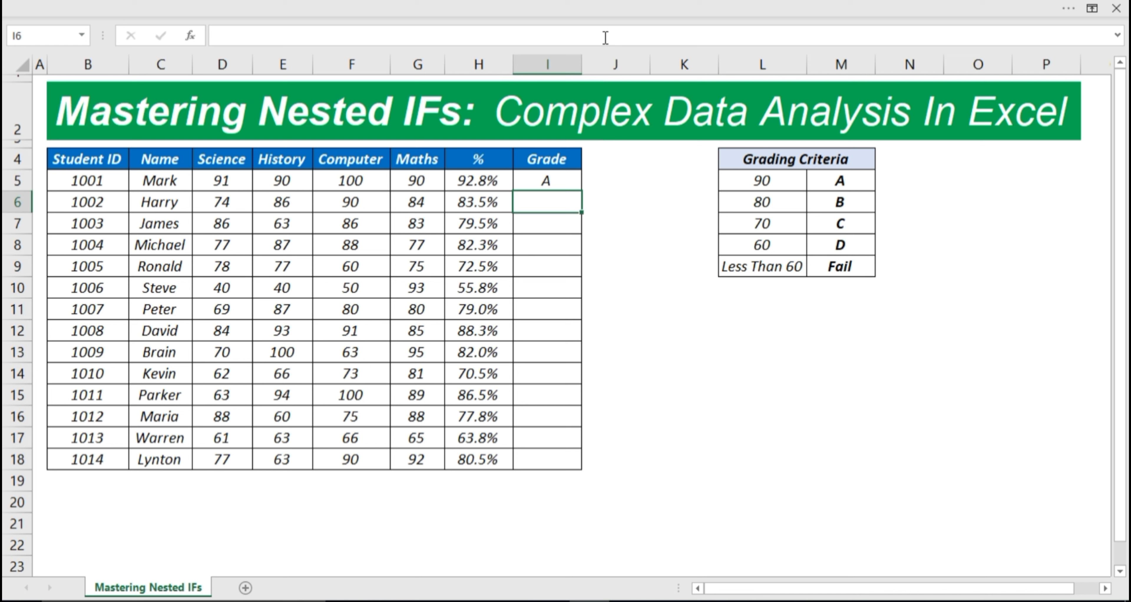
pyautogui.click(528, 175)
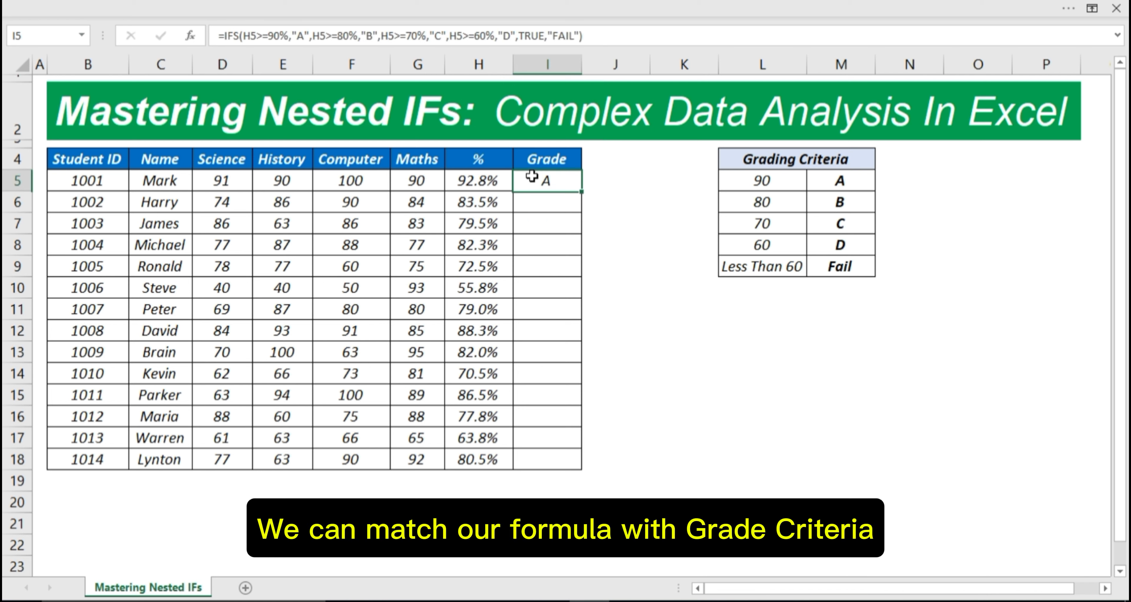
pyautogui.click(487, 182)
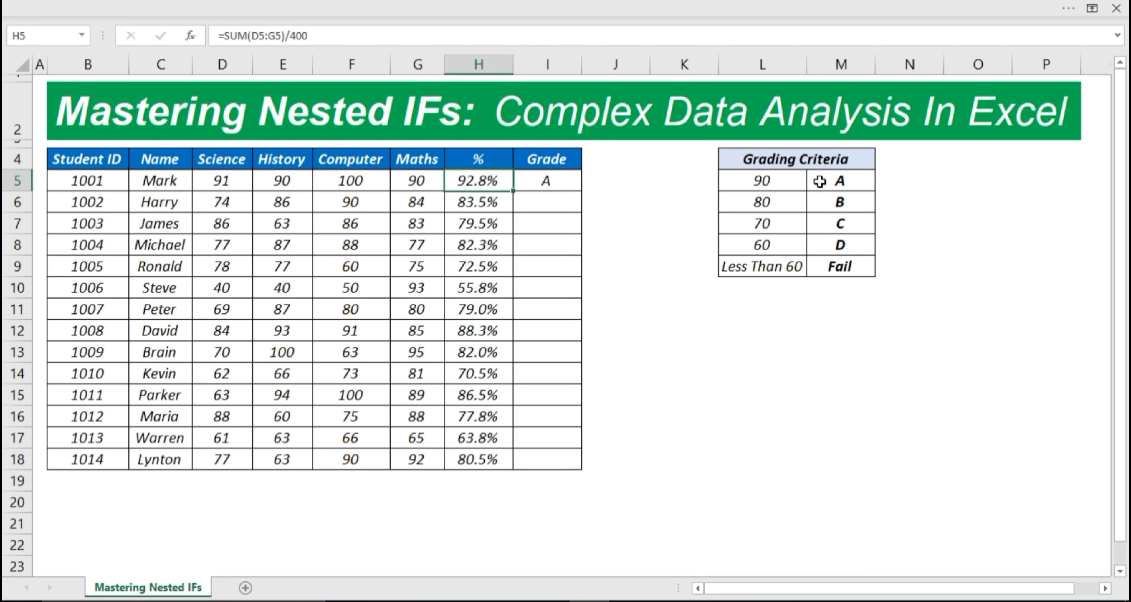
pyautogui.click(354, 181)
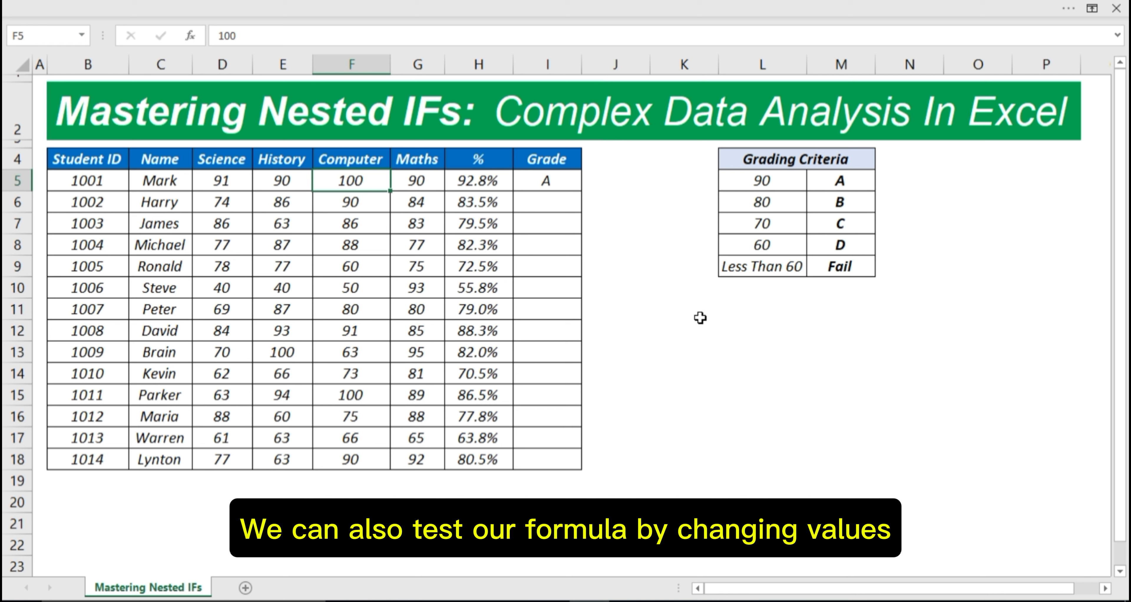
pyautogui.write('80')
pyautogui.press('Return')
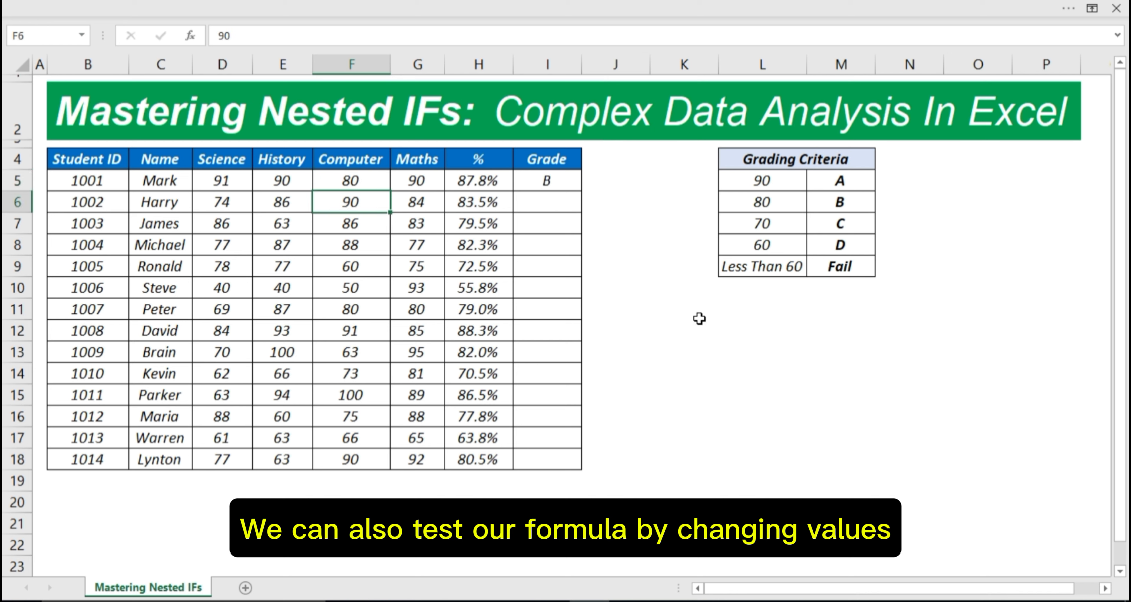
pyautogui.press('Up')
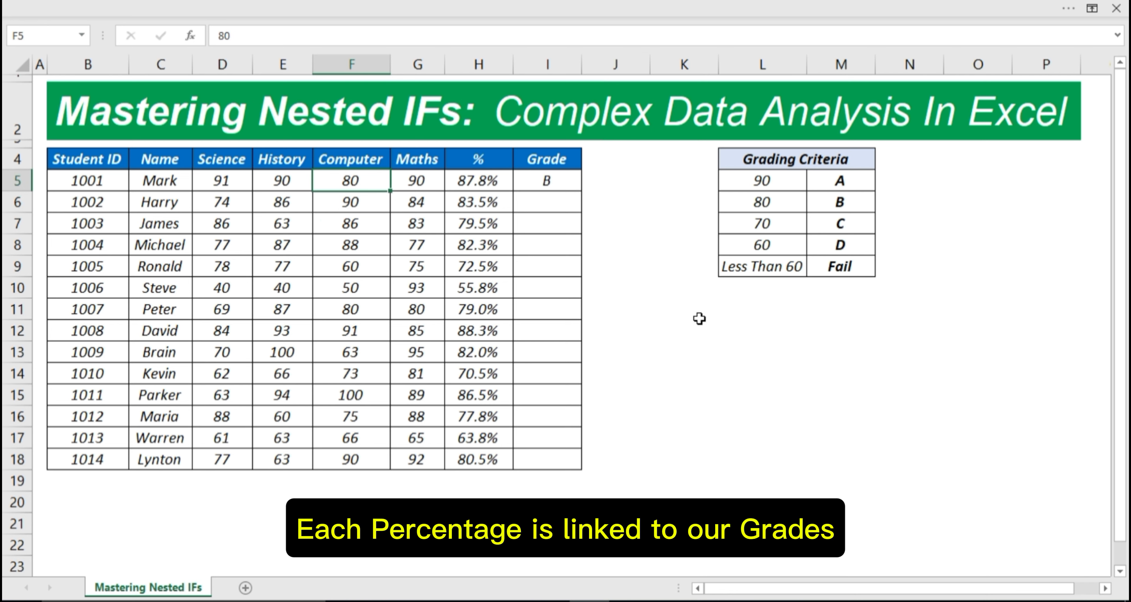
pyautogui.write('60')
pyautogui.press('Return')
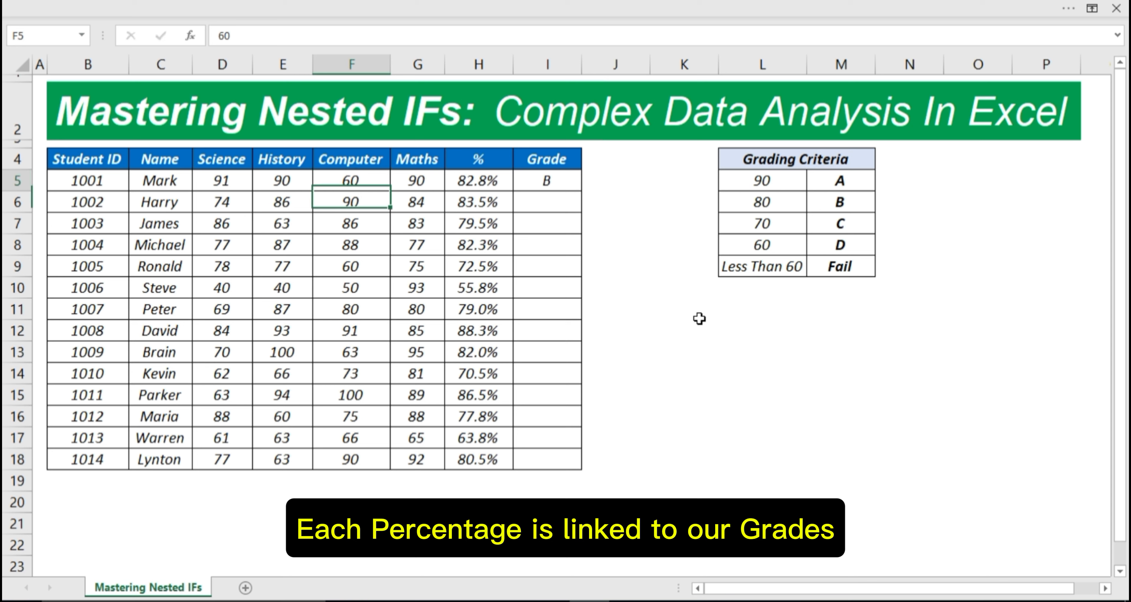
pyautogui.press('Up')
pyautogui.write('40')
pyautogui.press('Return')
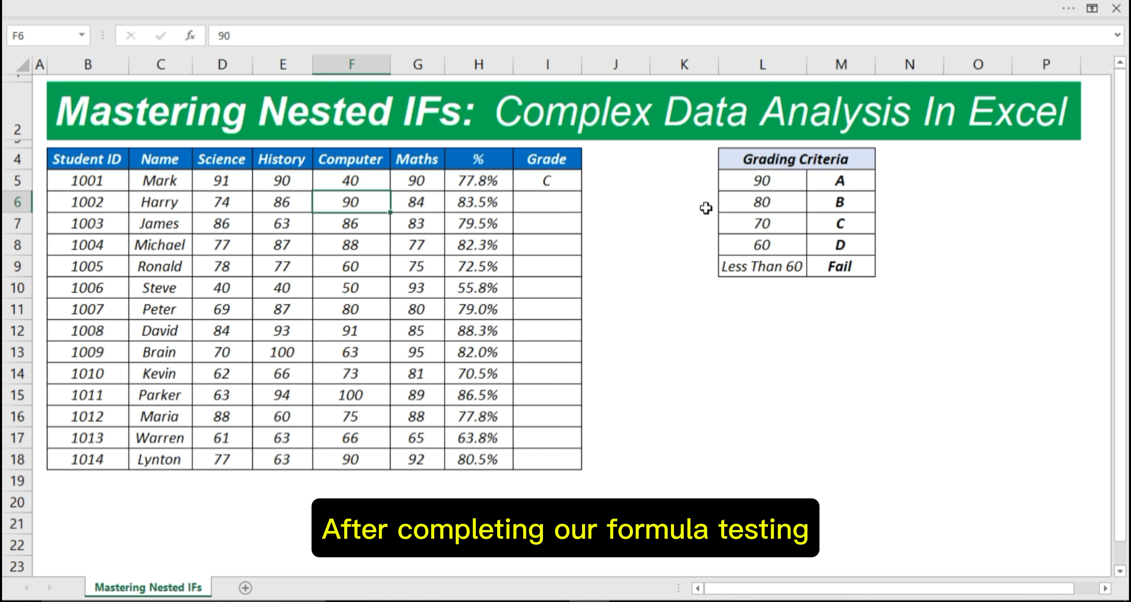
pyautogui.click(376, 184)
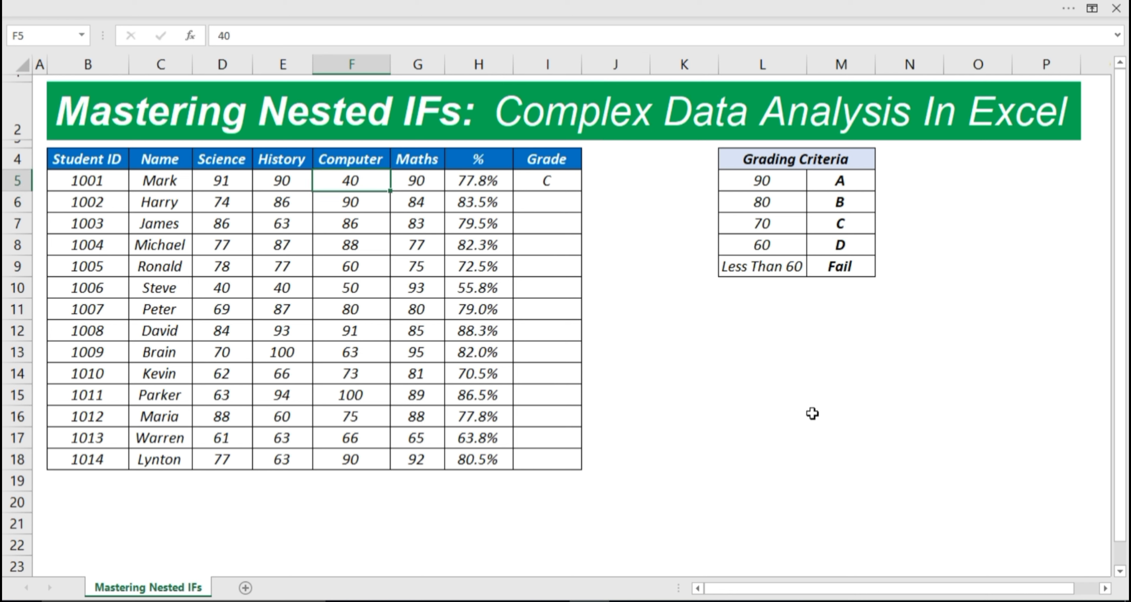
pyautogui.write('100')
pyautogui.press('Return')
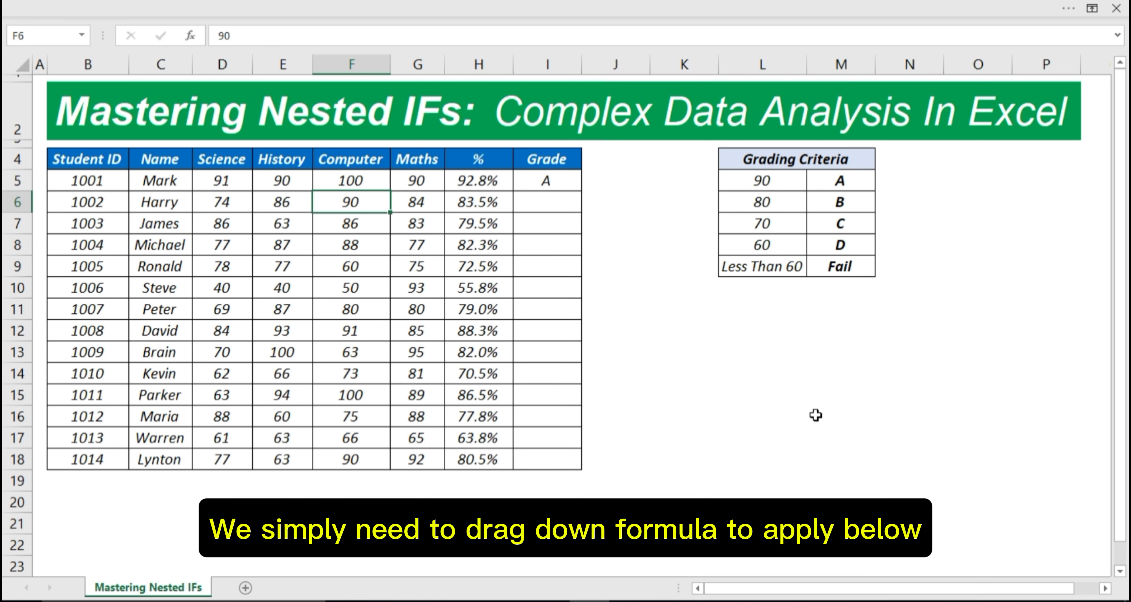
# Step: Fill the I5 grade formula down through I18 for all 14 students
pyautogui.click(569, 185)
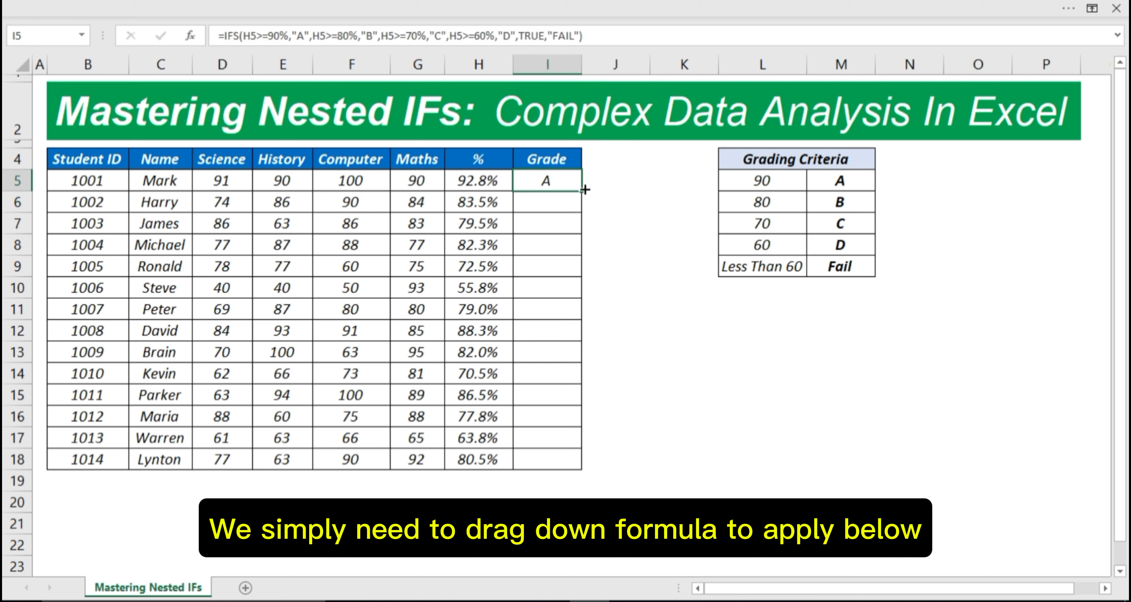
pyautogui.moveTo(586, 190); pyautogui.dragTo(563, 461)
pyautogui.click(602, 304)
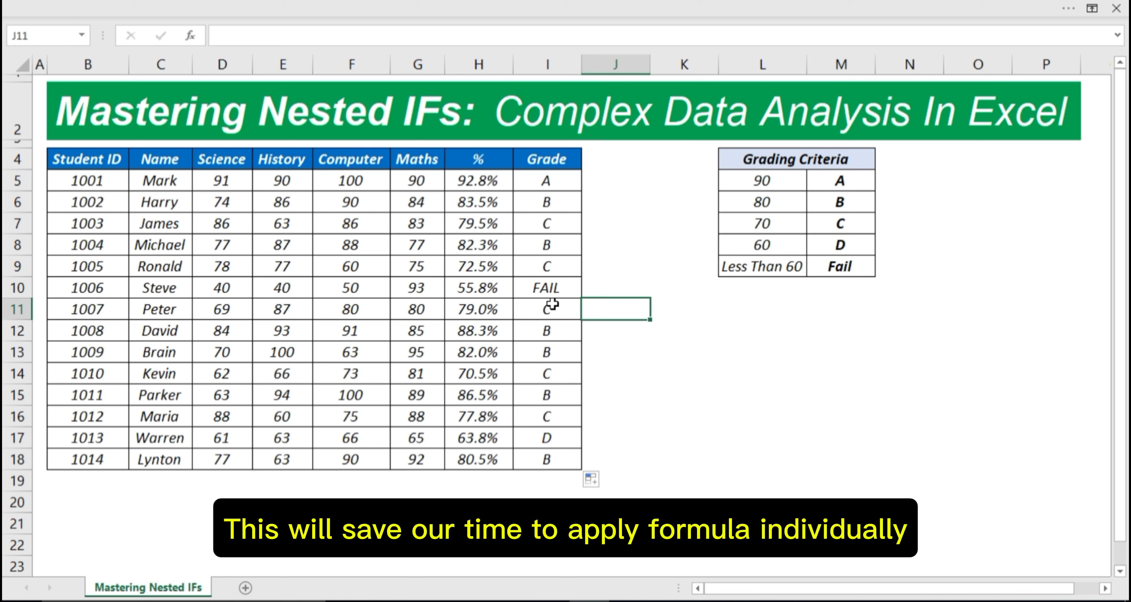
# Step: Set student 1010's Science (D14) and Computer (F14) marks to 30, making the grade FAIL
pyautogui.click(224, 372)
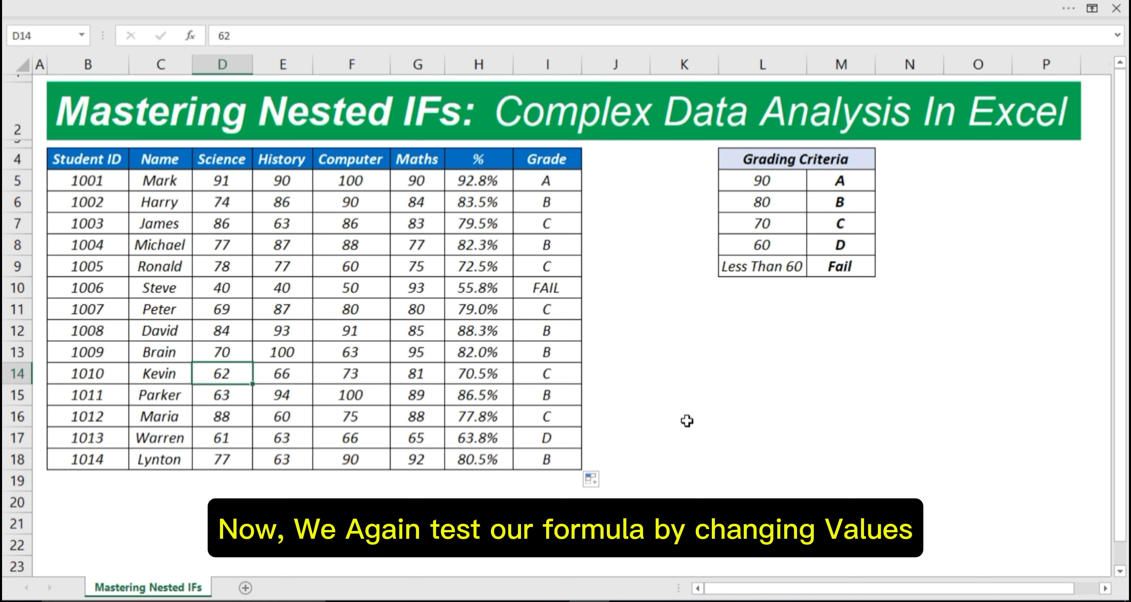
pyautogui.write('30')
pyautogui.press('Return')
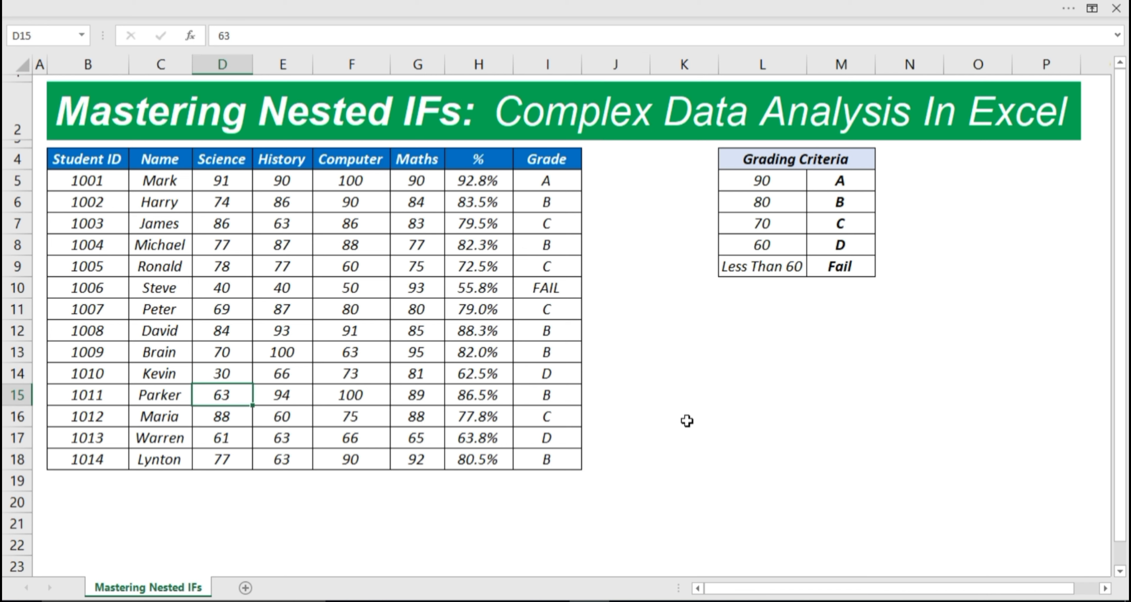
pyautogui.press('Up')
pyautogui.press('Right')
pyautogui.press('Right')
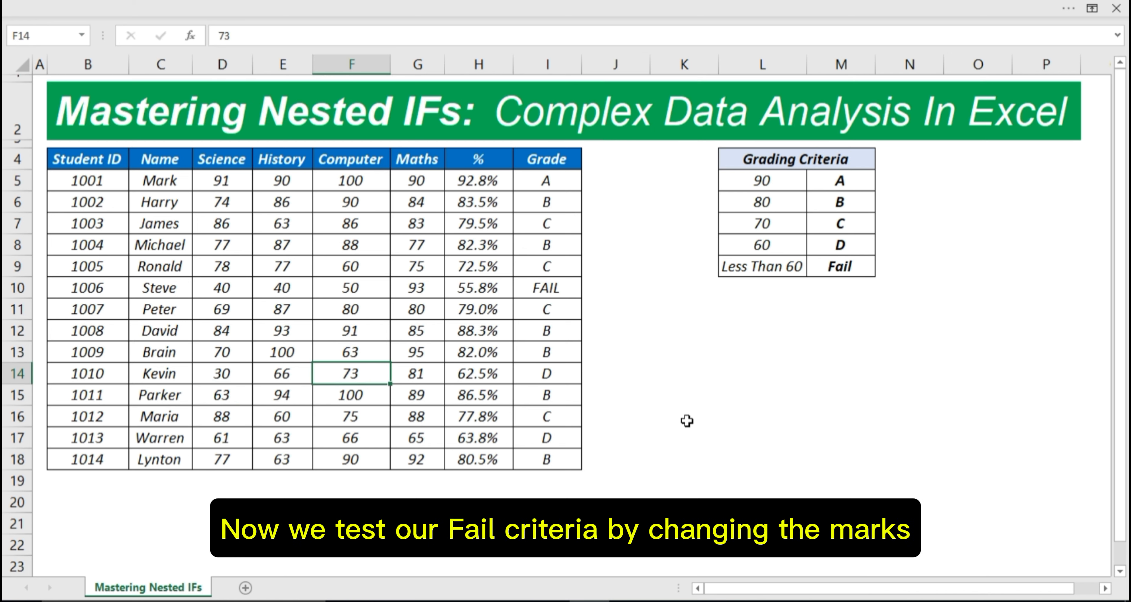
pyautogui.write('30')
pyautogui.press('Return')
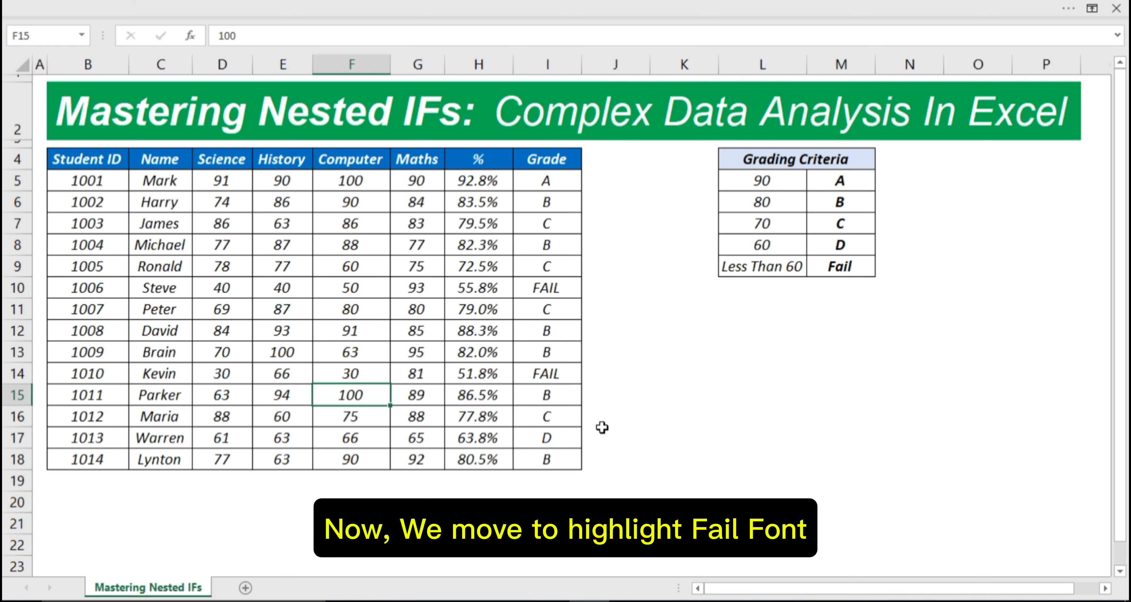
# Step: Select grades I5:I18 and choose Conditional Formatting > New Rule from the Home ribbon
pyautogui.moveTo(540, 179); pyautogui.dragTo(544, 460)
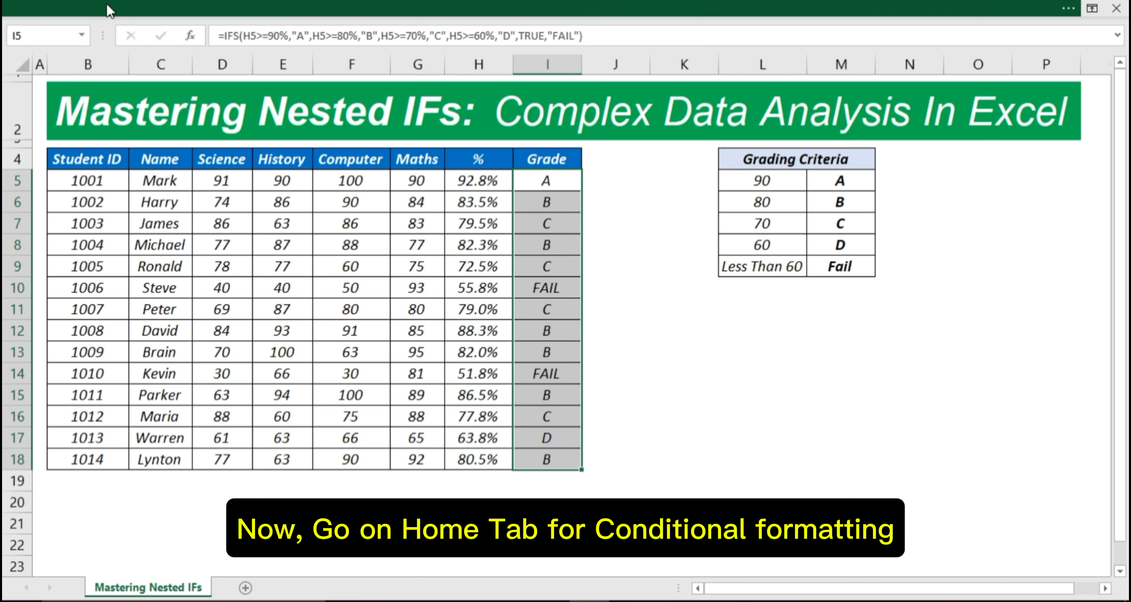
pyautogui.click(107, 5)
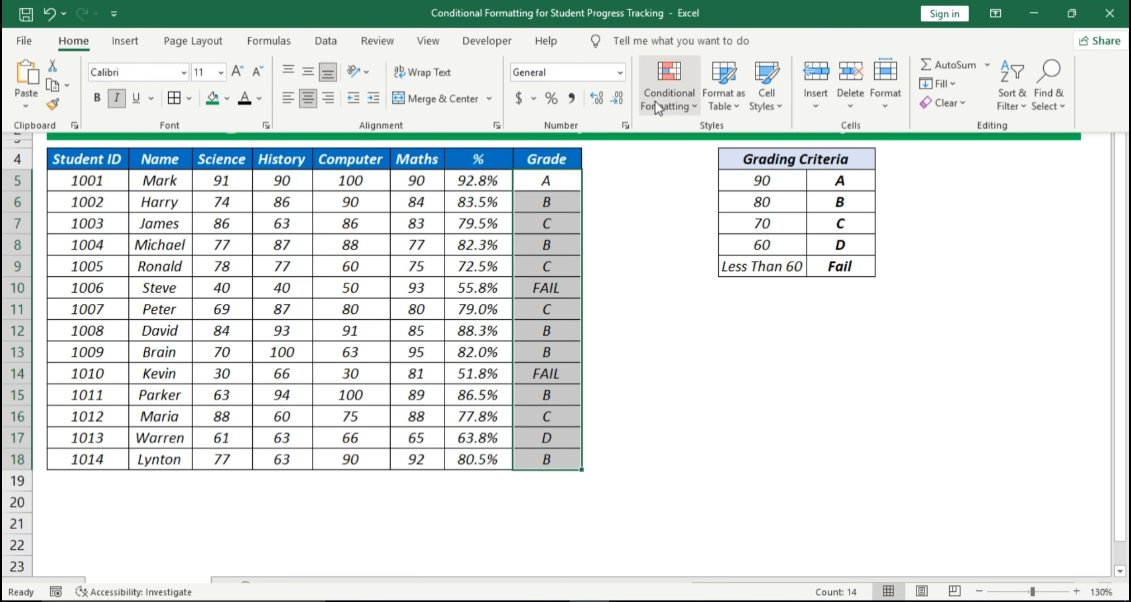
pyautogui.click(690, 104)
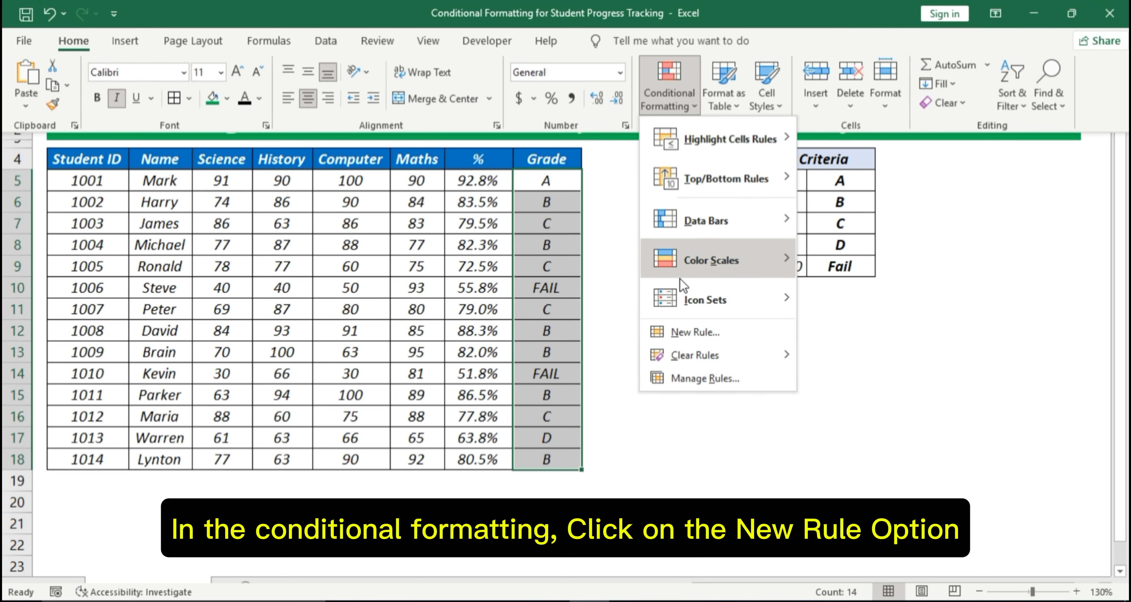
pyautogui.click(684, 327)
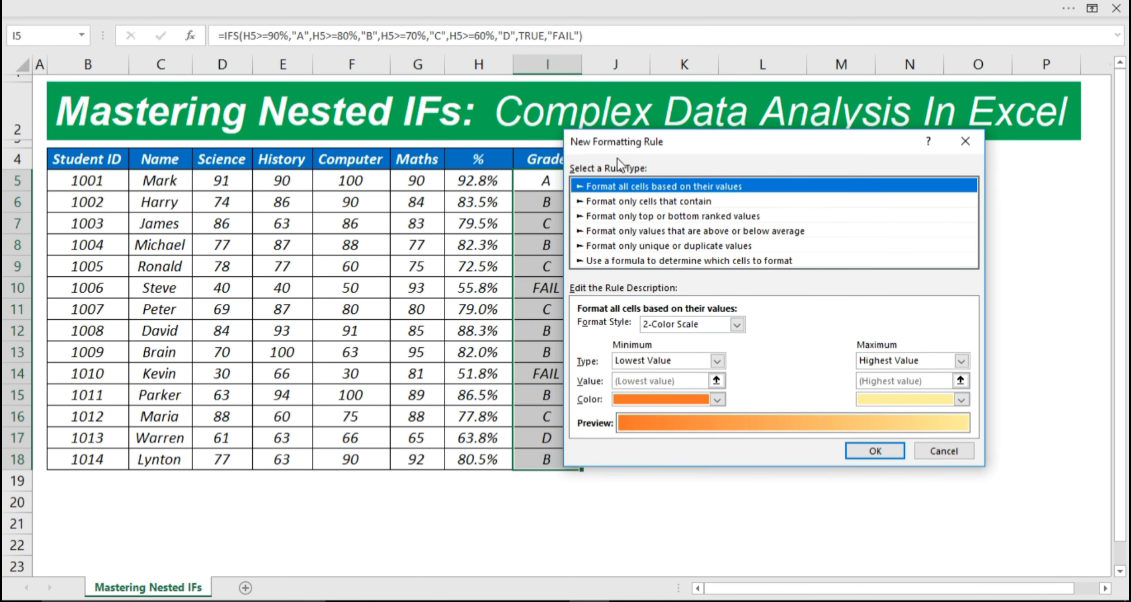
# Step: Browse the rule types and choose 'Format only cells that contain'
pyautogui.moveTo(617, 147); pyautogui.dragTo(660, 163)
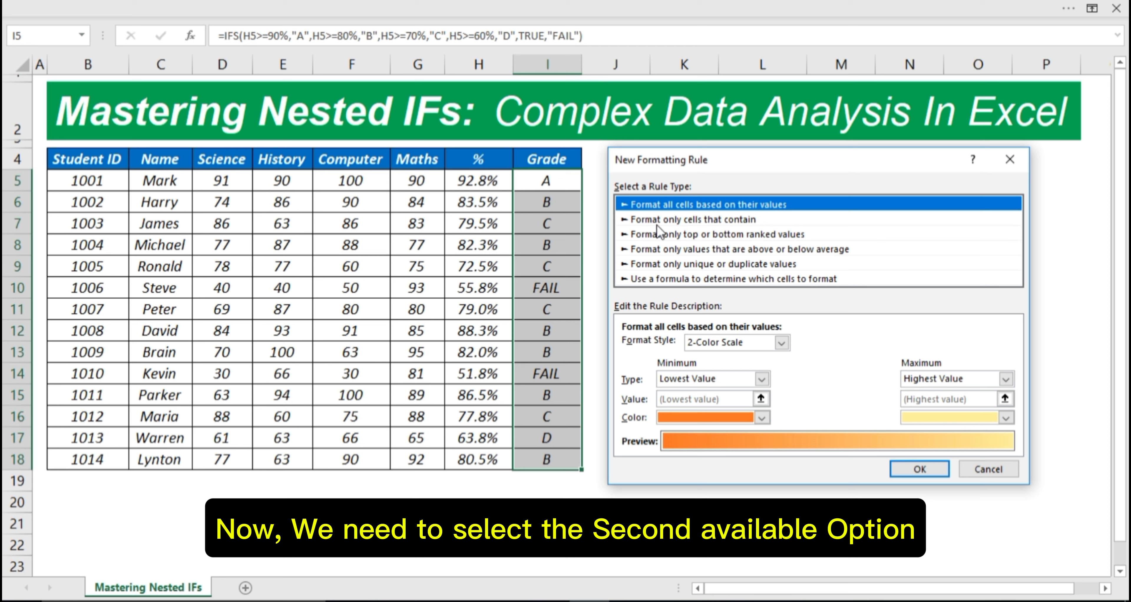
pyautogui.click(657, 236)
pyautogui.click(652, 249)
pyautogui.click(653, 263)
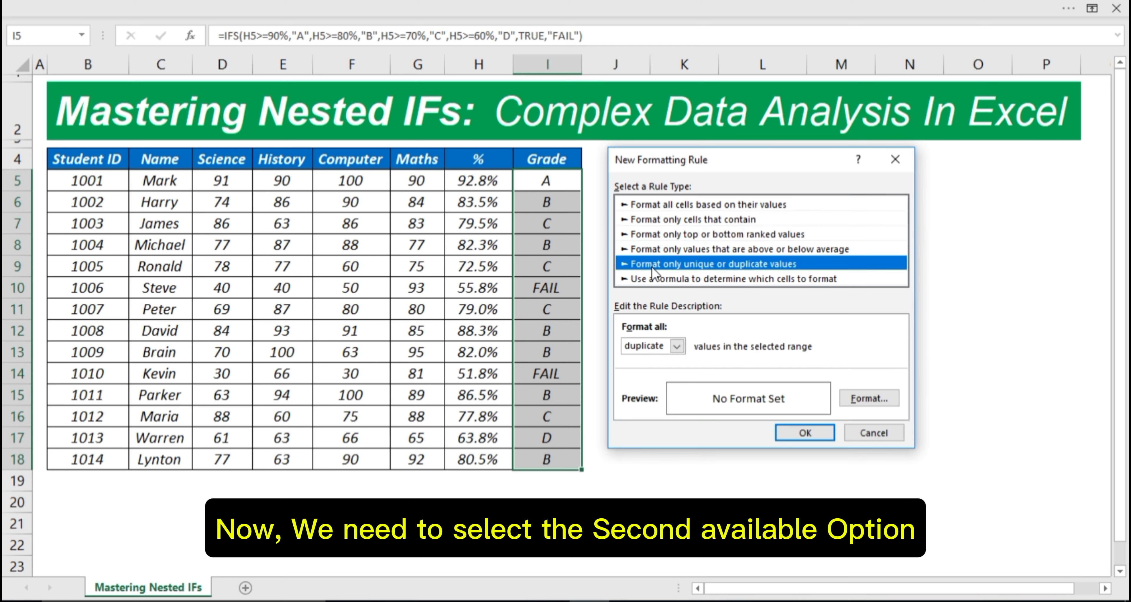
pyautogui.click(653, 279)
pyautogui.click(644, 220)
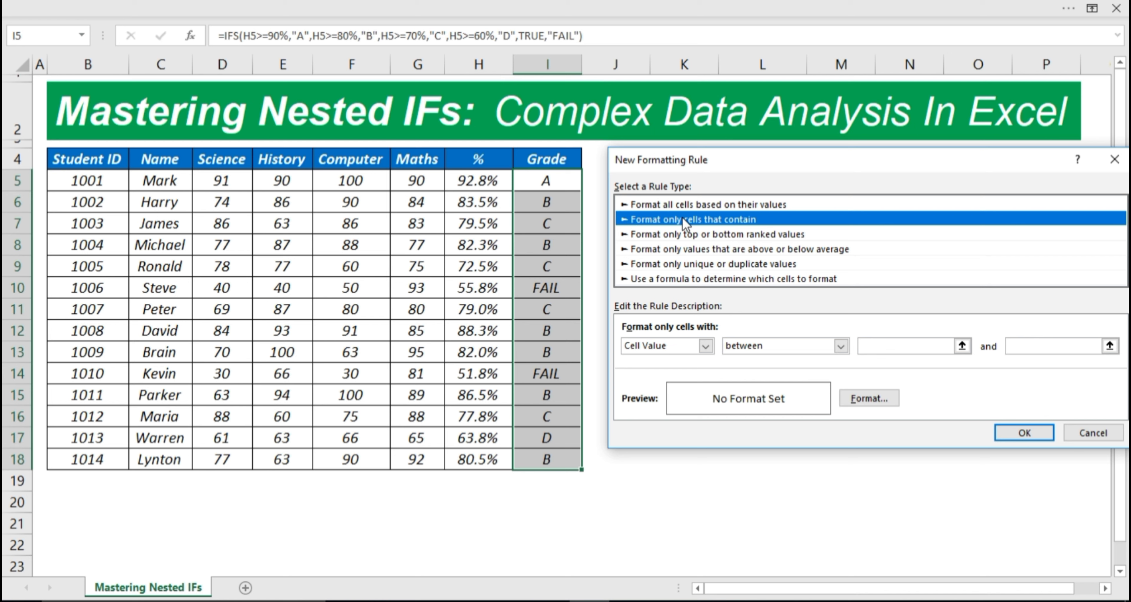
# Step: Set the condition to Specific Text containing FAIL and bring up the Format Cells settings
pyautogui.click(662, 345)
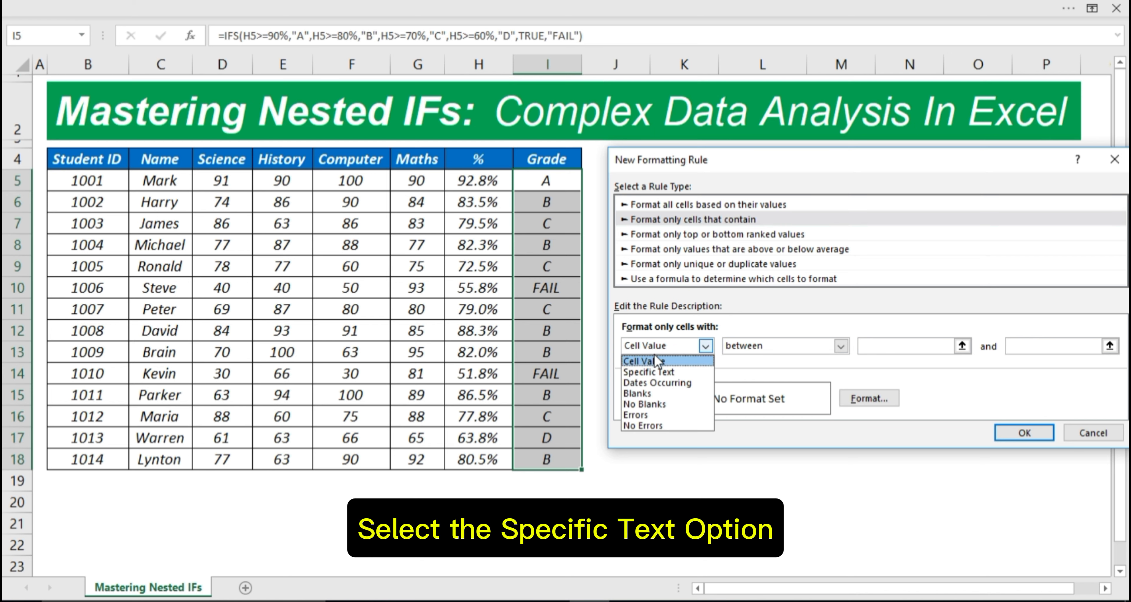
pyautogui.click(649, 372)
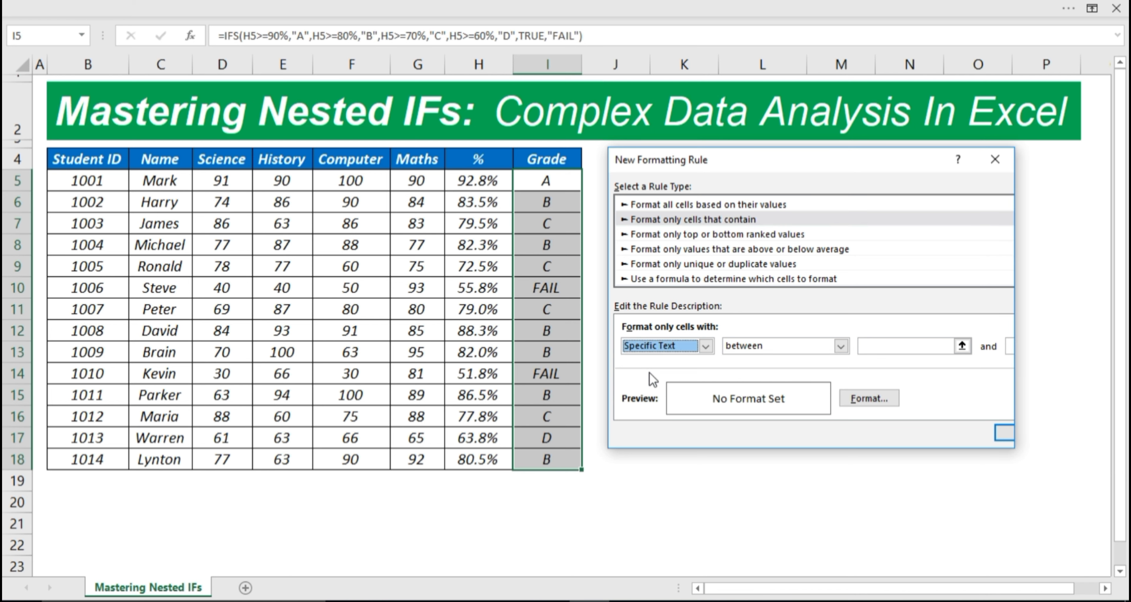
pyautogui.click(842, 345)
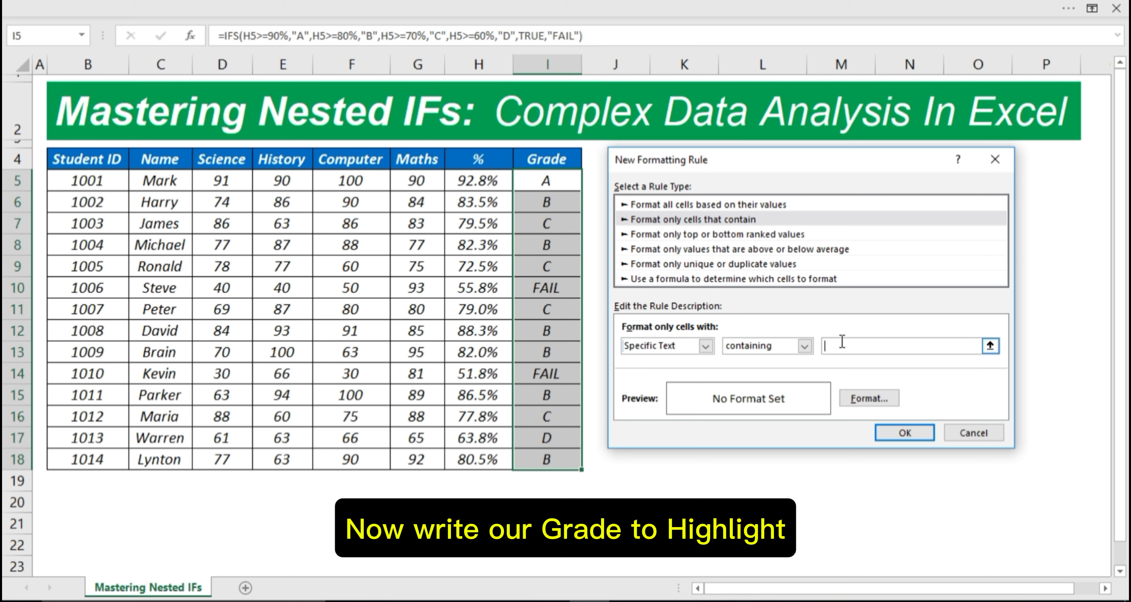
pyautogui.write('FAIL')
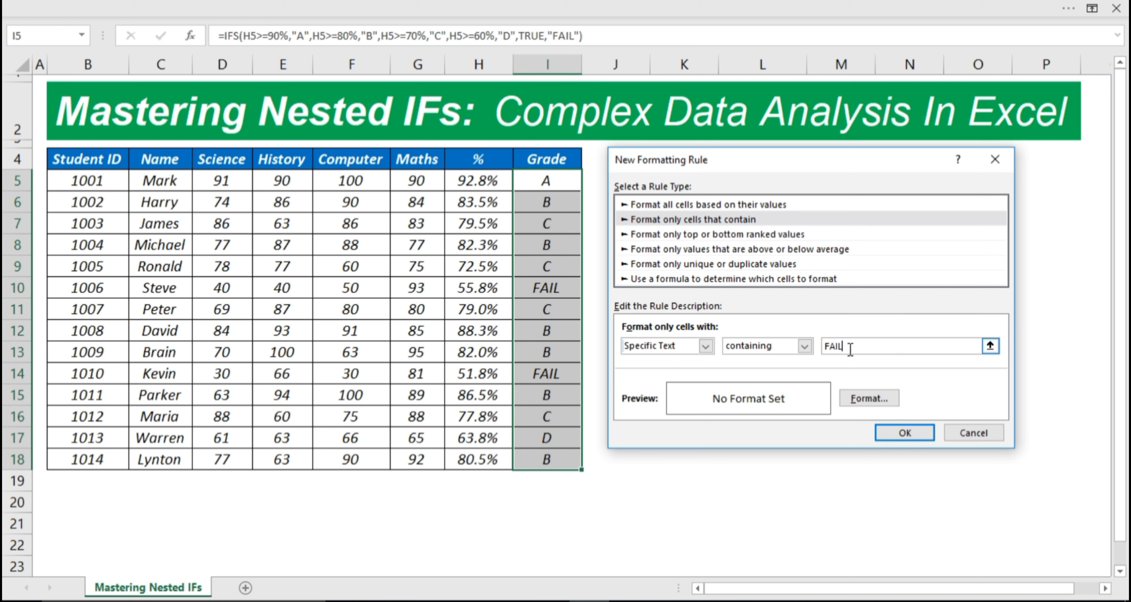
pyautogui.click(867, 393)
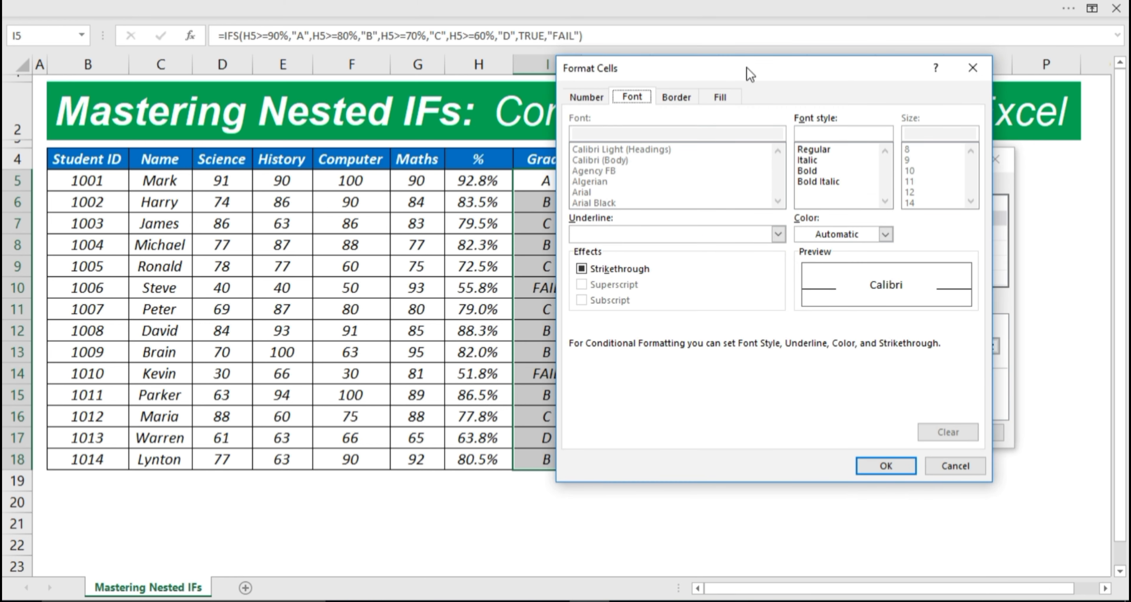
# Step: Format the FAIL rule's text as red Bold Italic and apply it to the Grade cells
pyautogui.moveTo(744, 68); pyautogui.dragTo(775, 81)
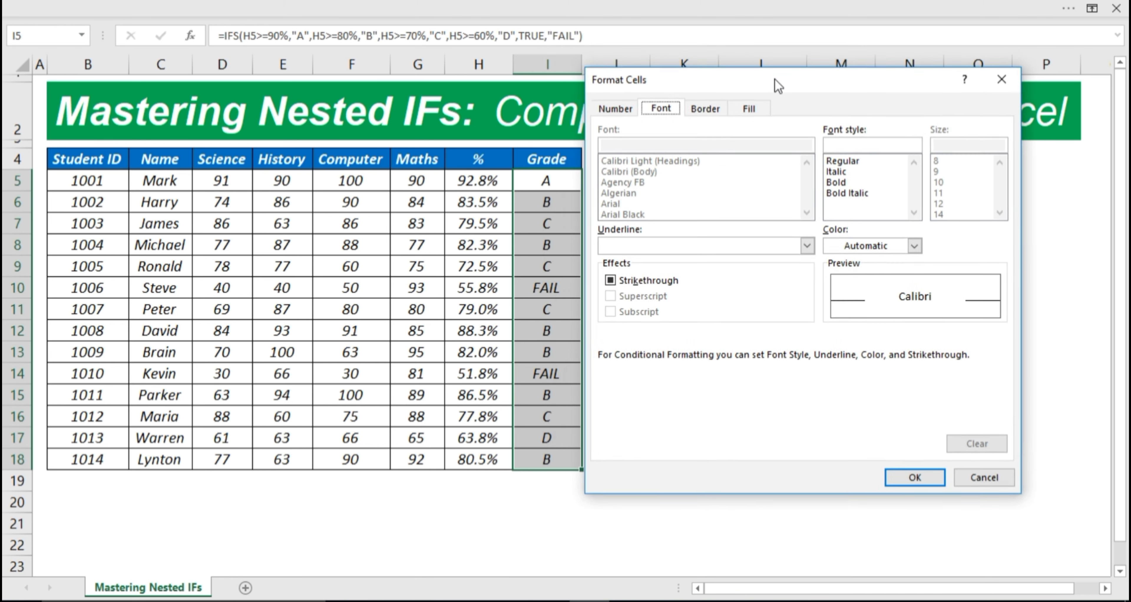
pyautogui.click(843, 186)
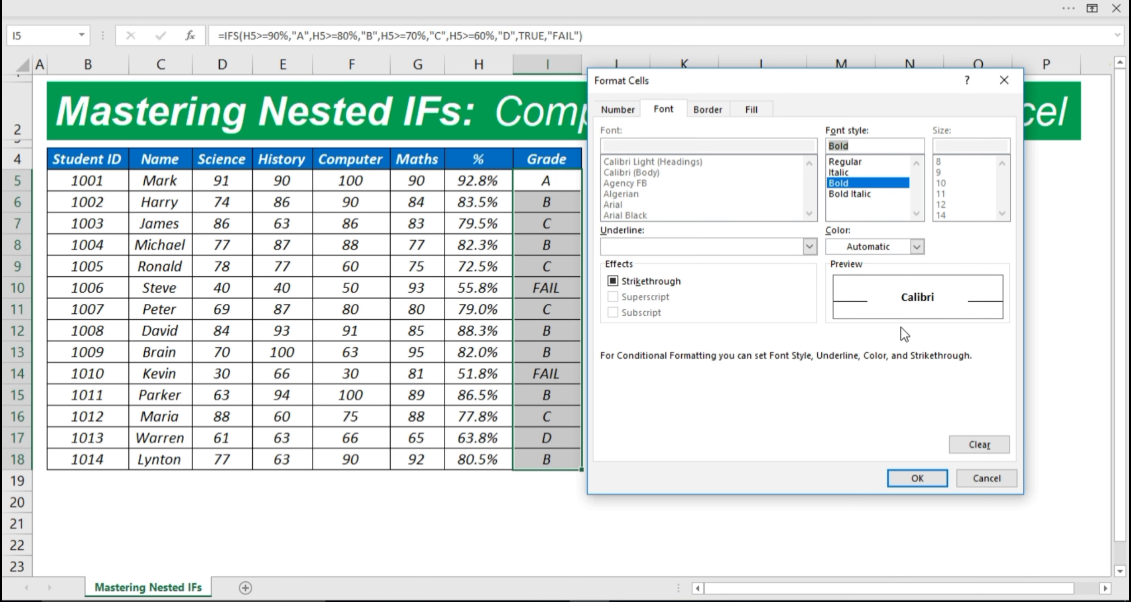
pyautogui.click(917, 247)
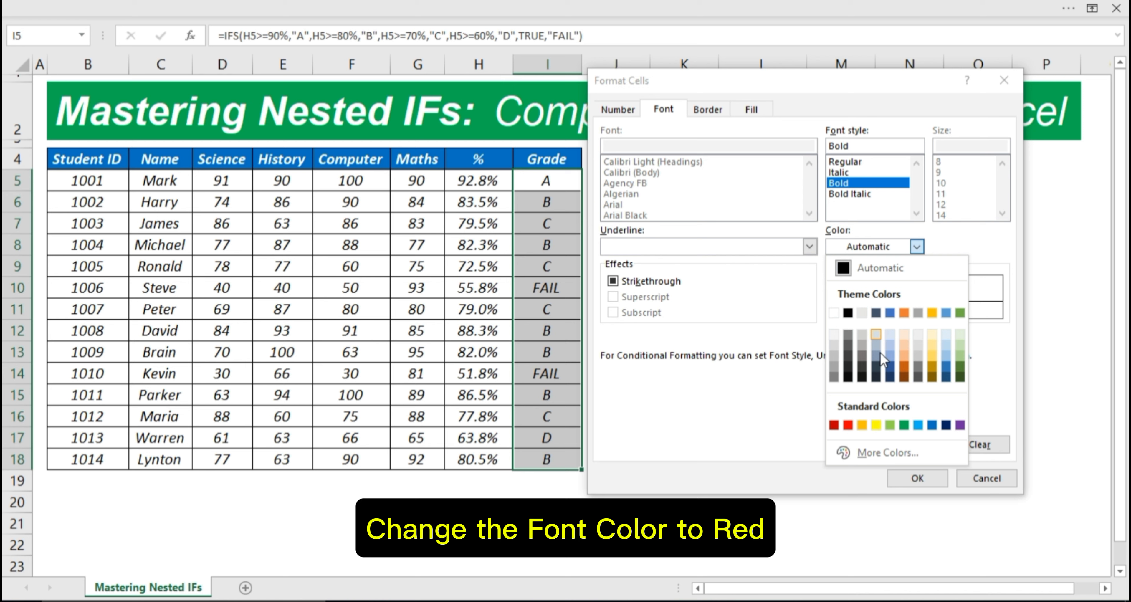
pyautogui.click(847, 426)
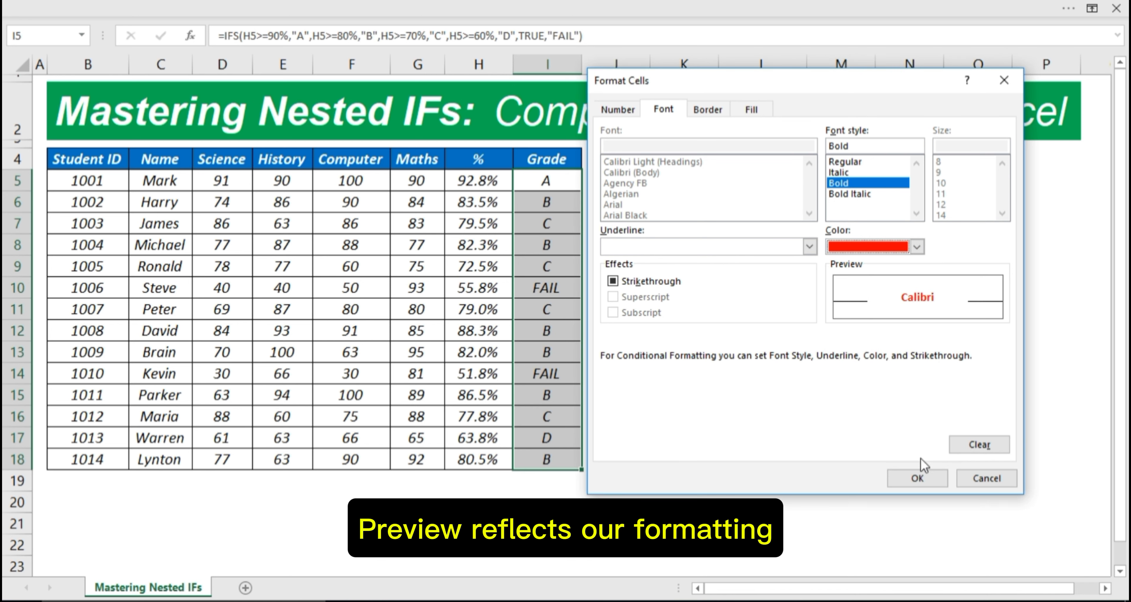
pyautogui.click(918, 472)
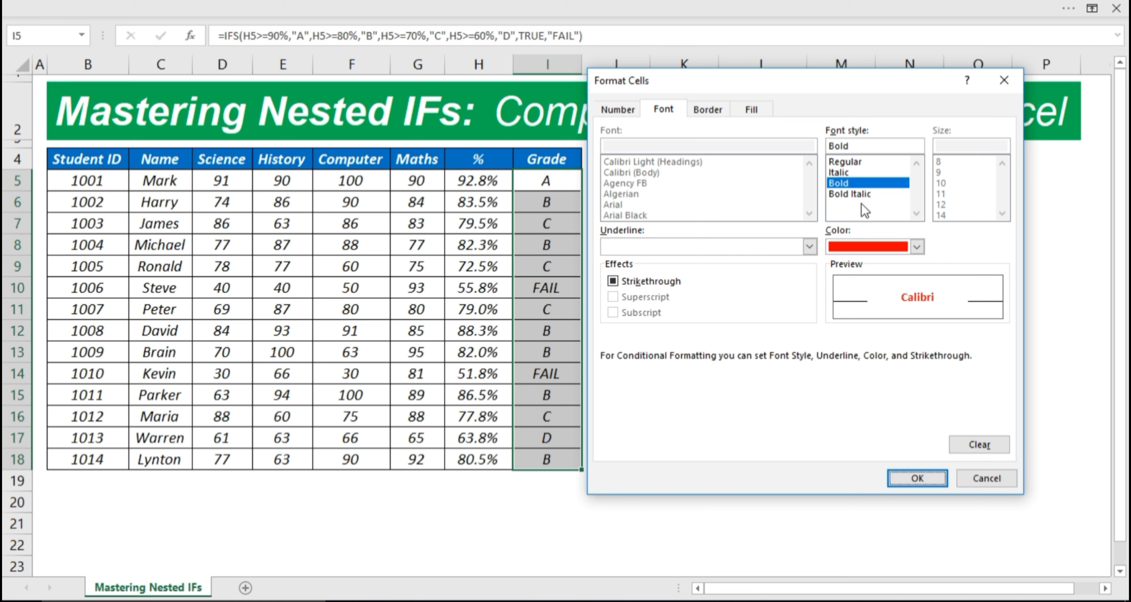
pyautogui.click(857, 195)
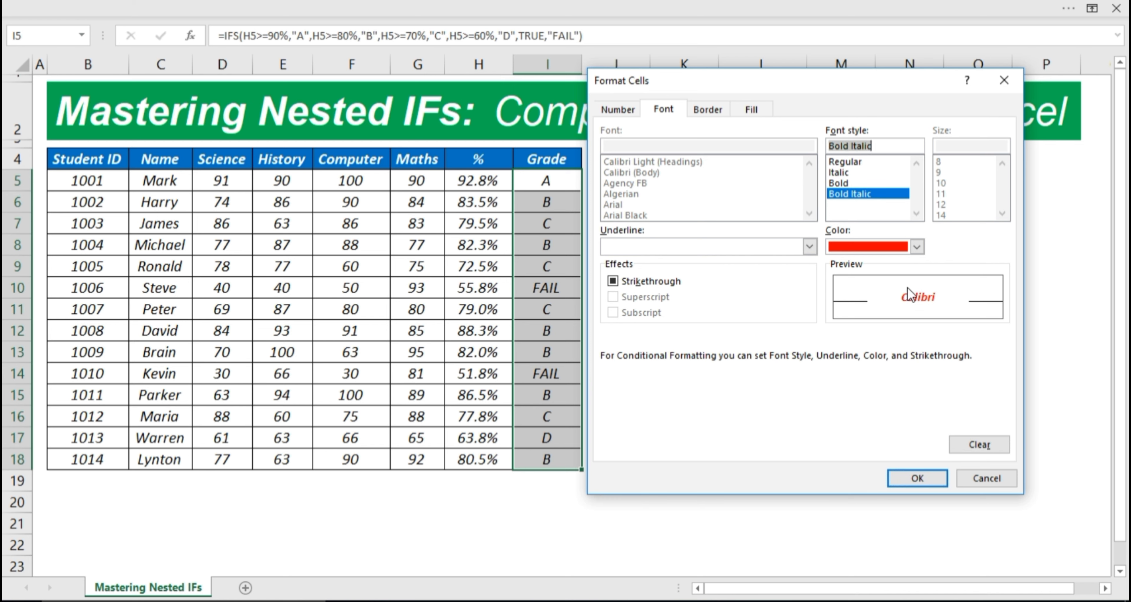
pyautogui.click(926, 474)
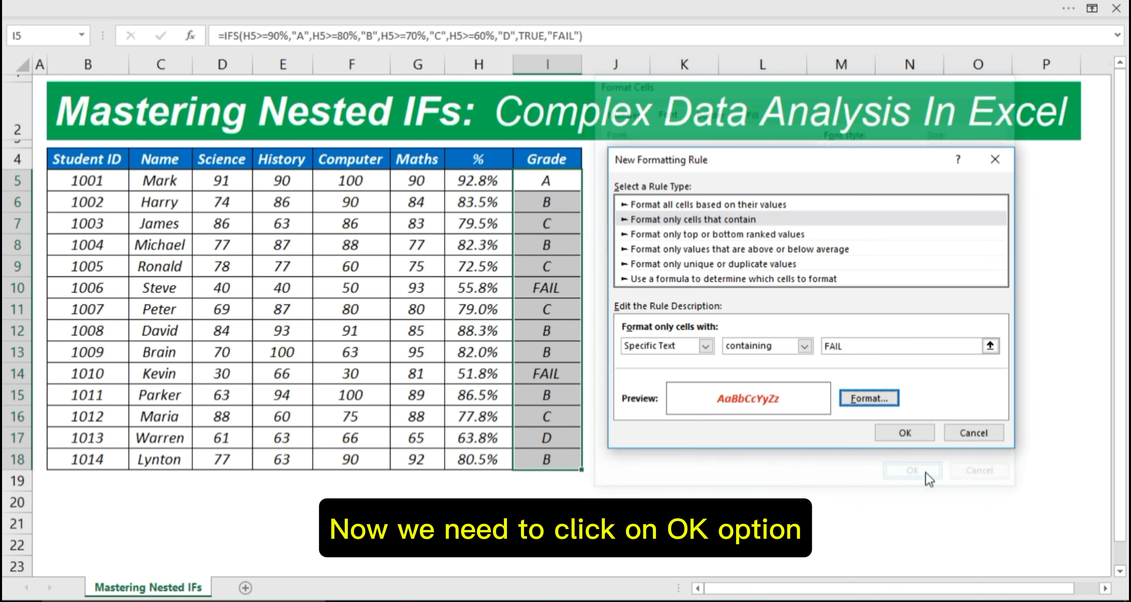
pyautogui.click(904, 433)
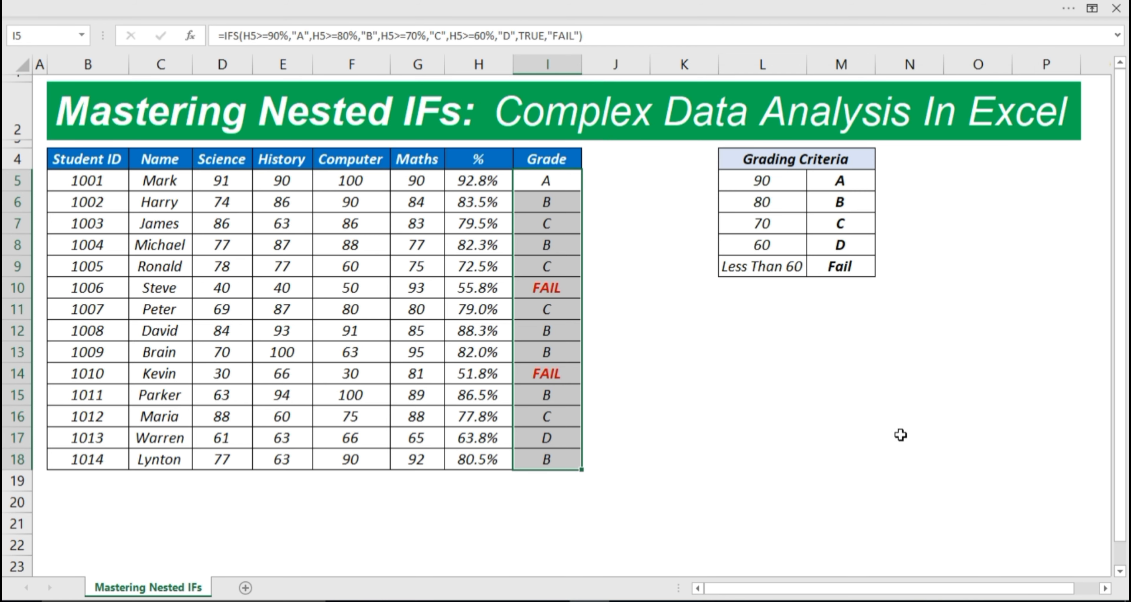
# Step: Enter 100 as the History mark in E10, lifting that student to 70.8% and grade C
pyautogui.click(901, 435)
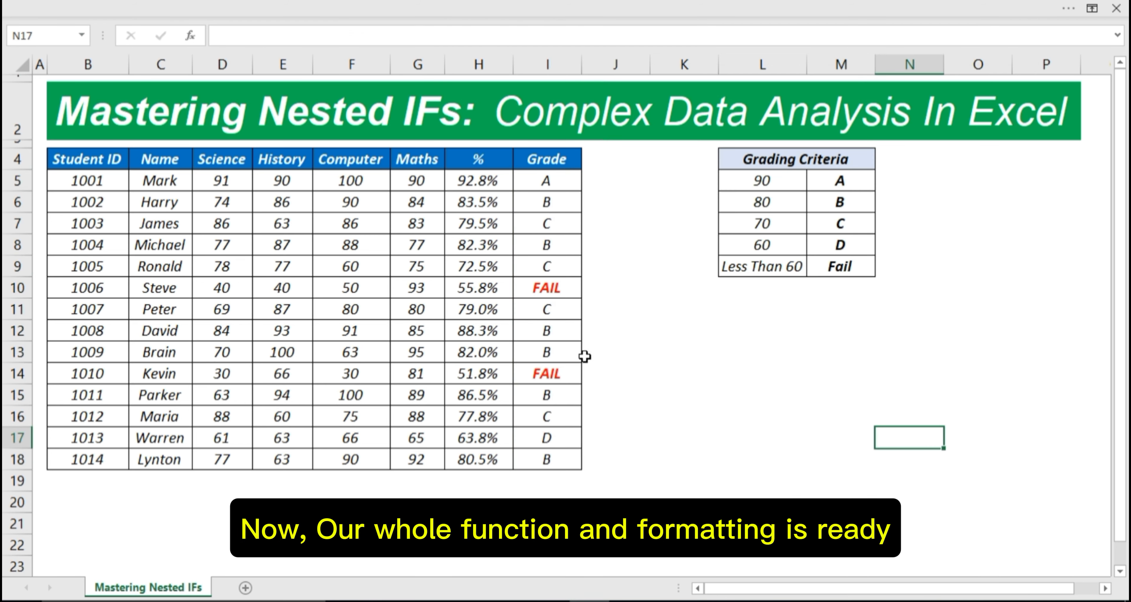
pyautogui.click(282, 292)
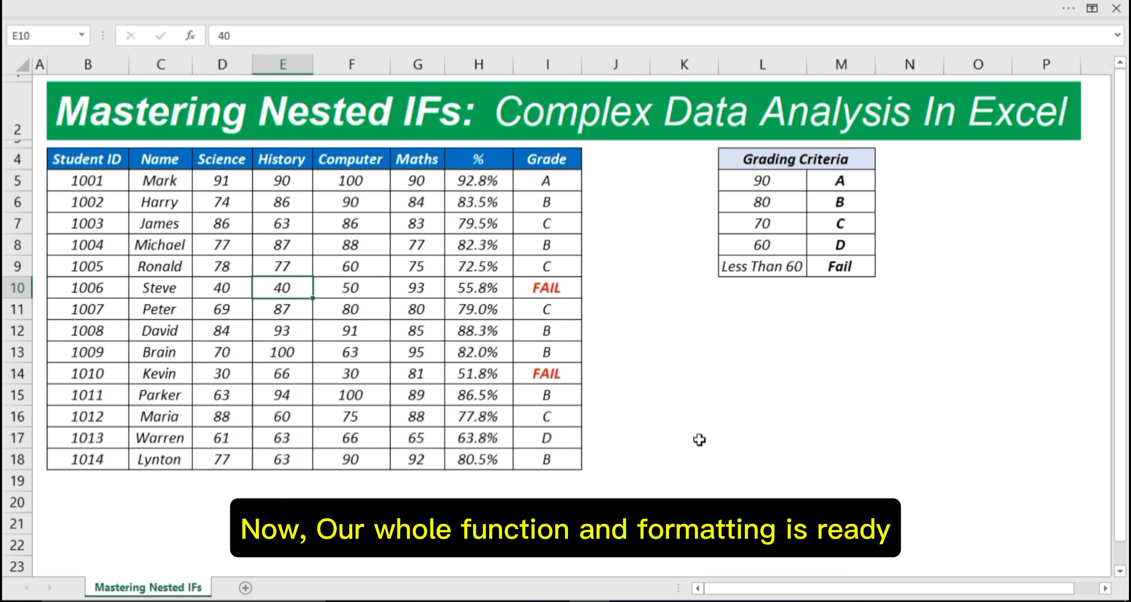
pyautogui.write('100')
pyautogui.press('Return')
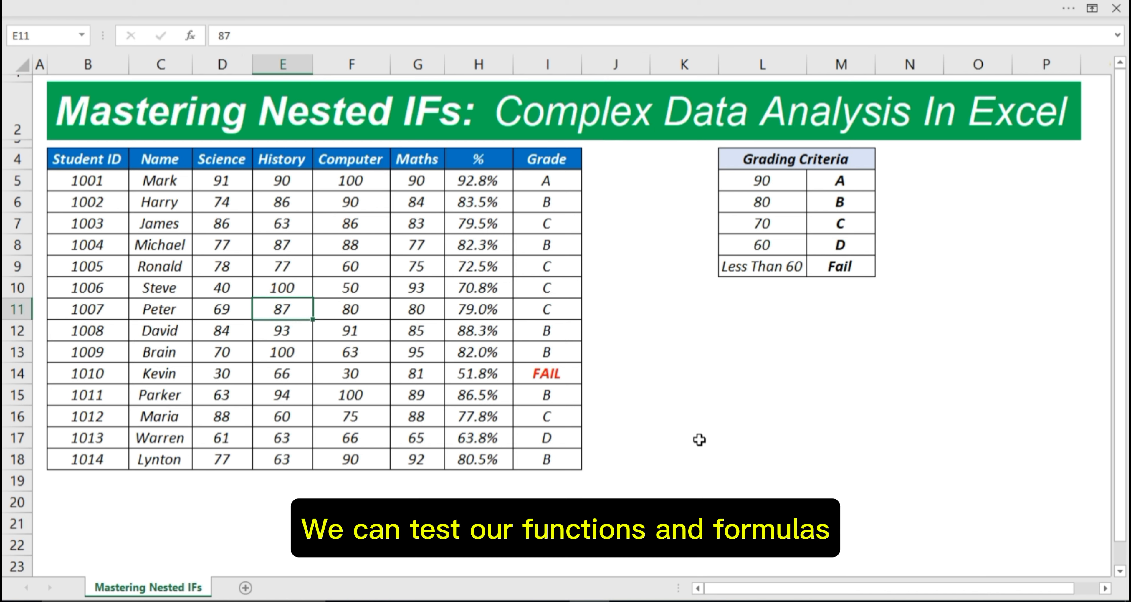
pyautogui.press('Up')
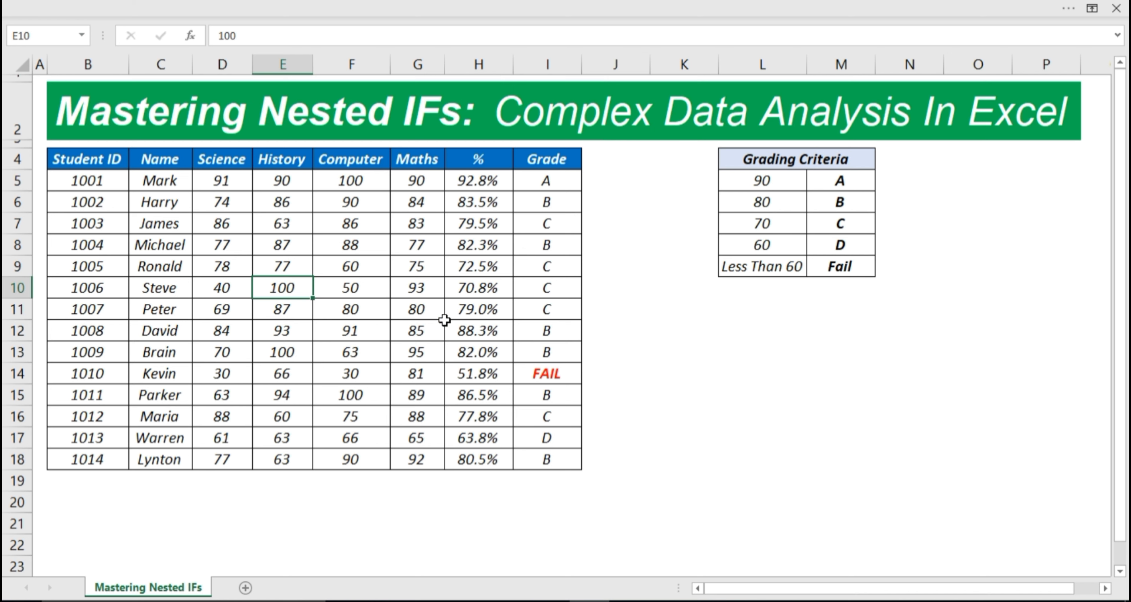
pyautogui.click(320, 289)
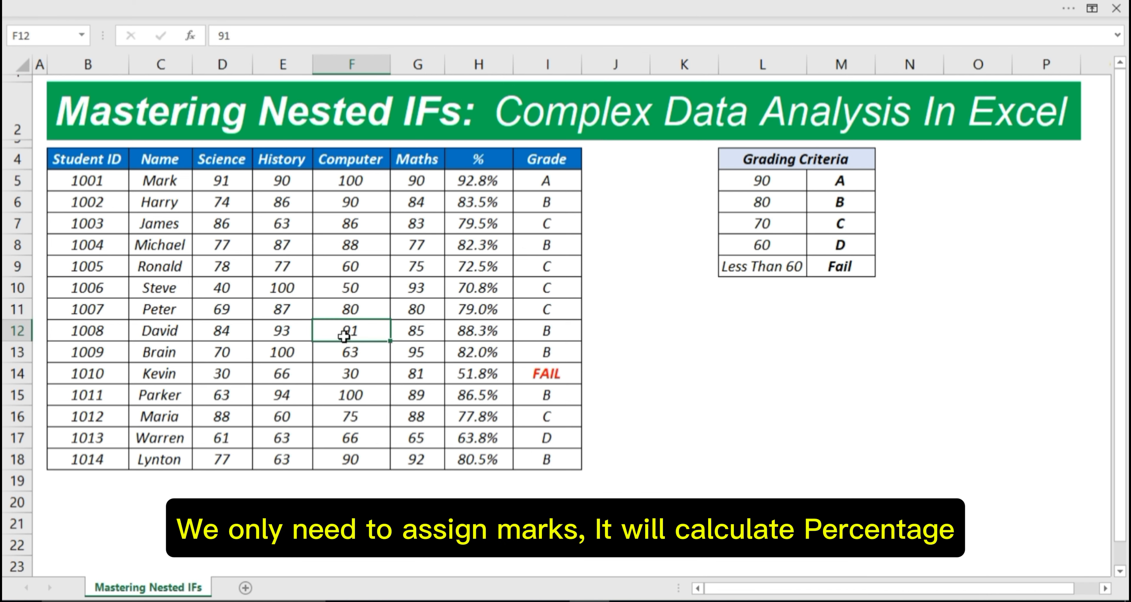